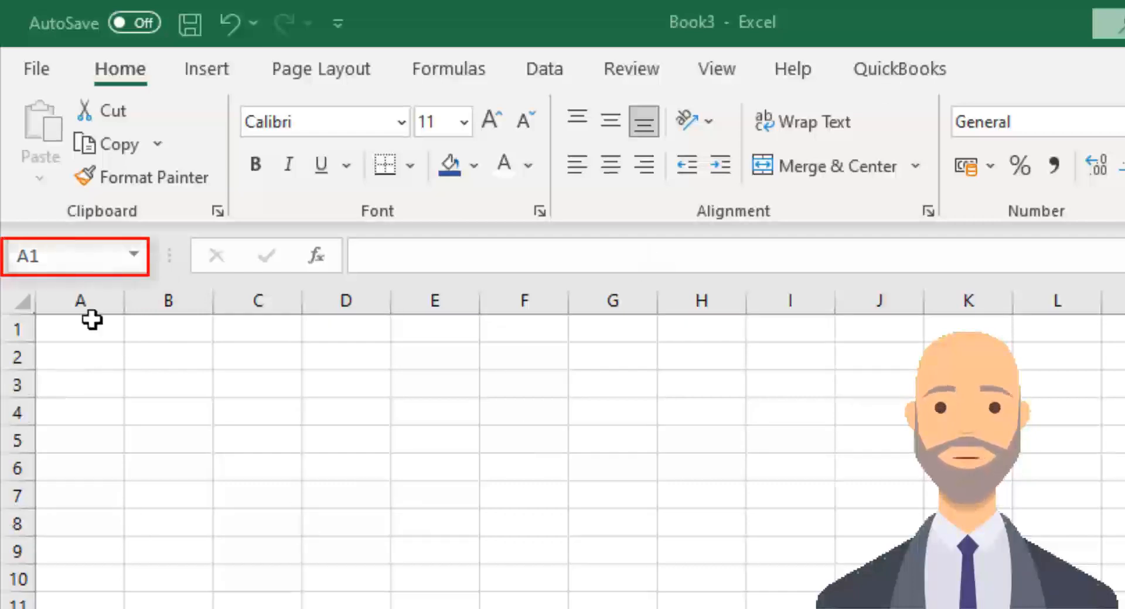
Compare the cell references of several selected cells, and look through the Insert, Page Layout, Formulas, Data, Review and View command sets
click(184, 359)
click(238, 389)
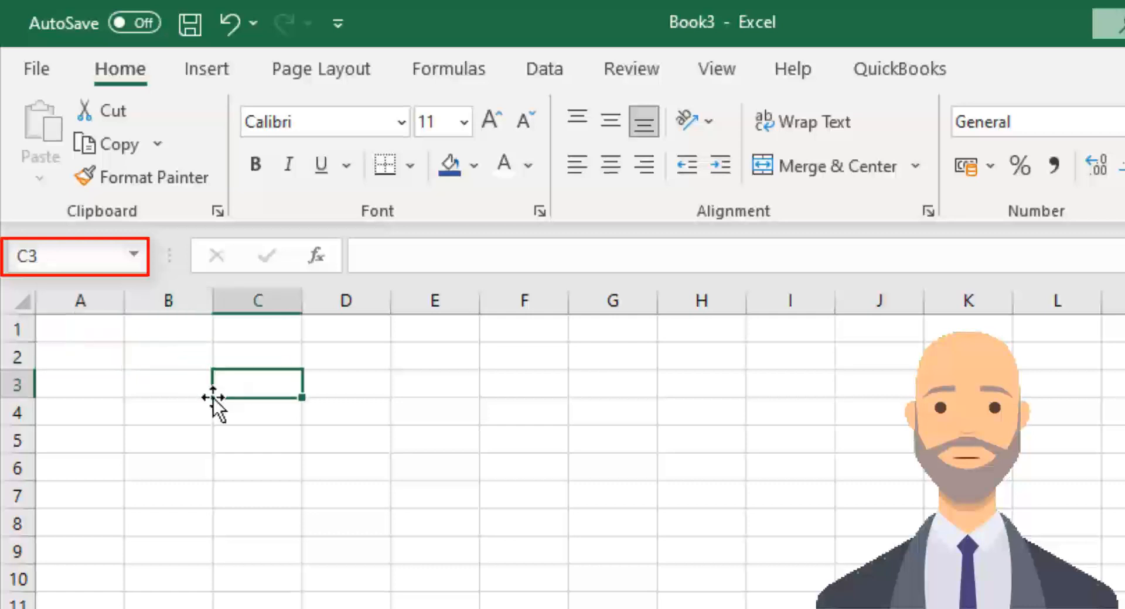
click(165, 418)
click(146, 329)
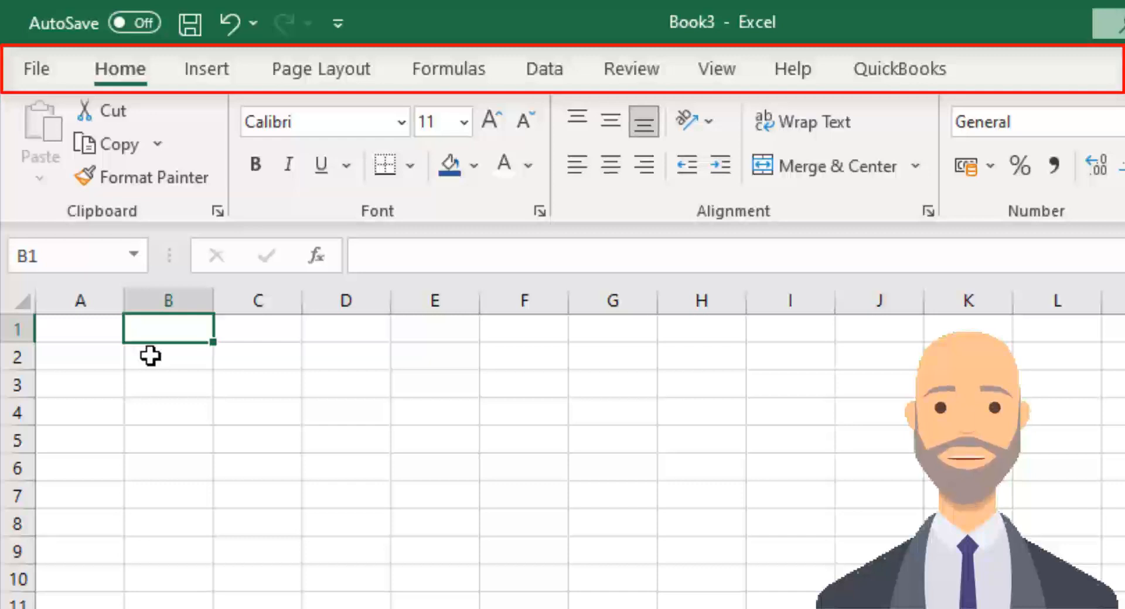
click(217, 70)
click(310, 69)
click(463, 71)
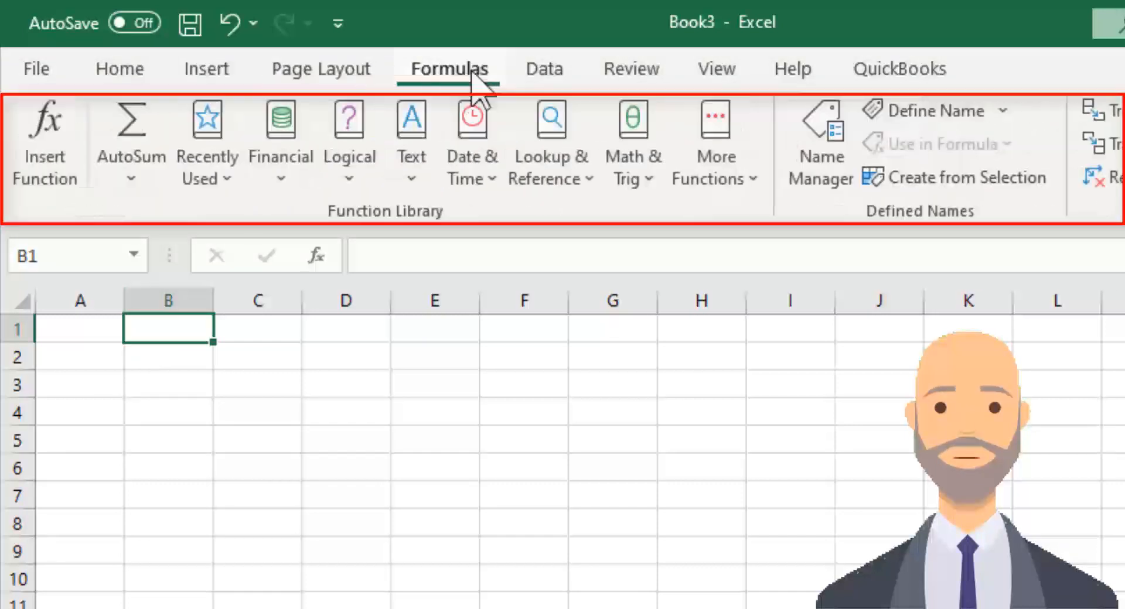
click(538, 77)
click(621, 76)
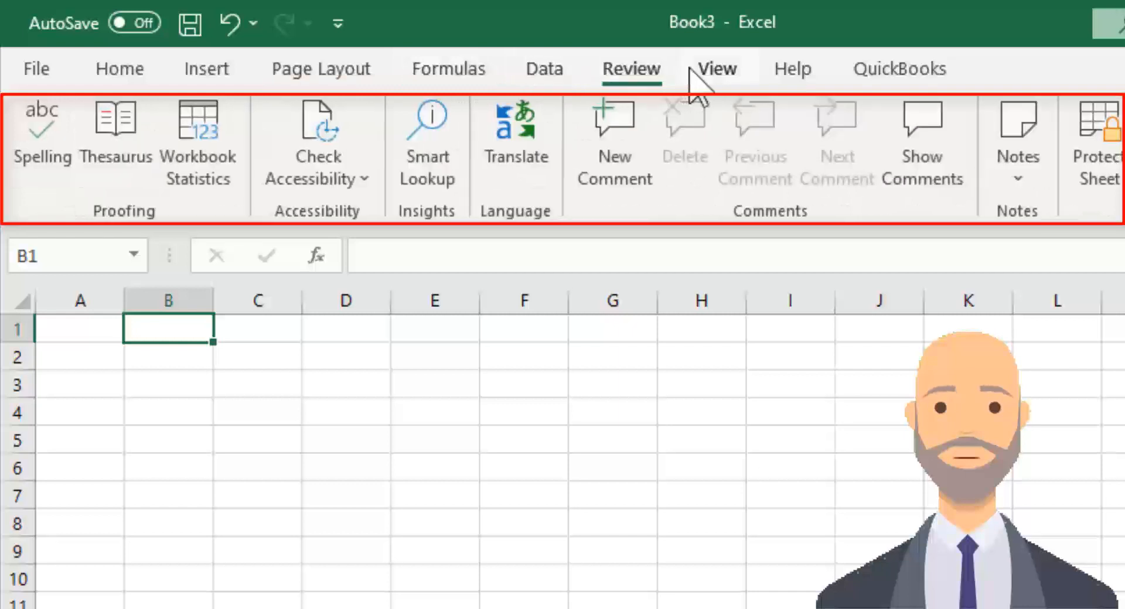
click(703, 71)
click(120, 70)
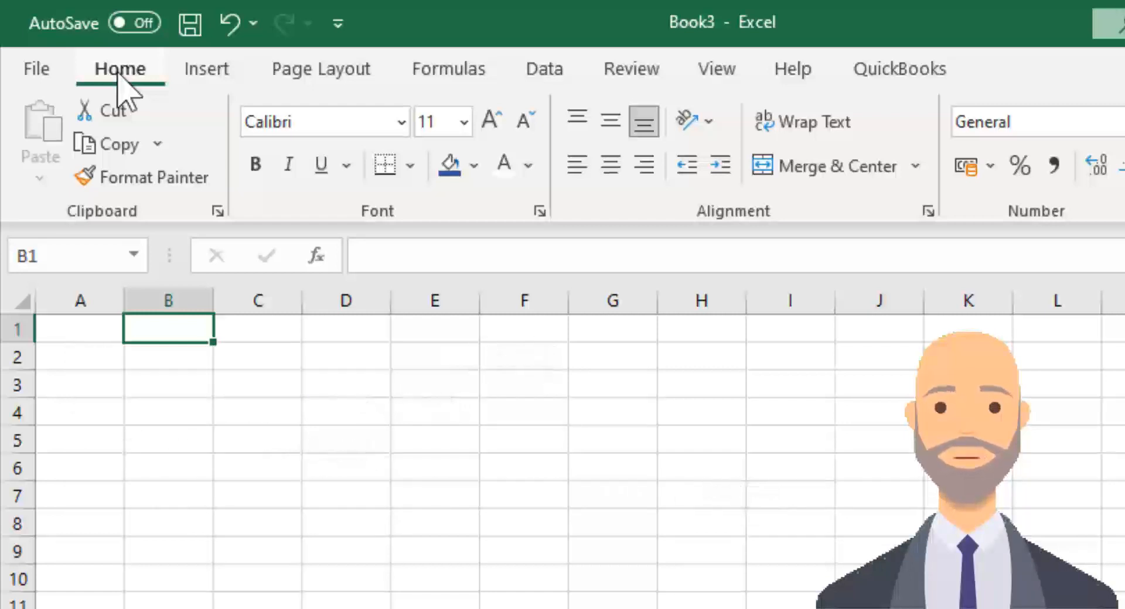
Enter January as the first column heading in B1 and Dept 1 as the first row label in A2
text(January)
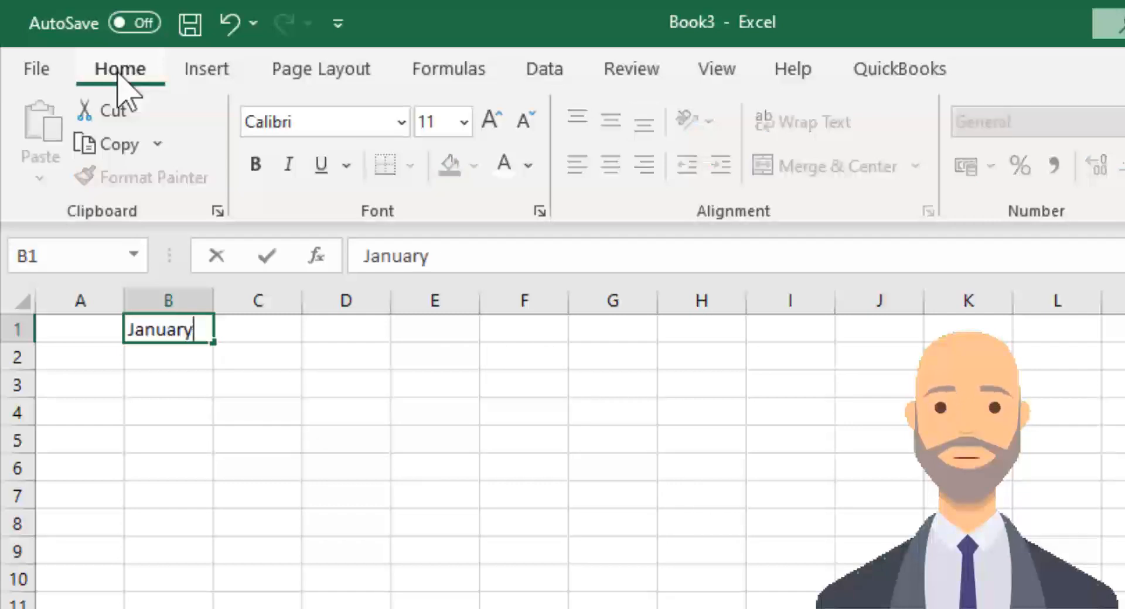
key(Return)
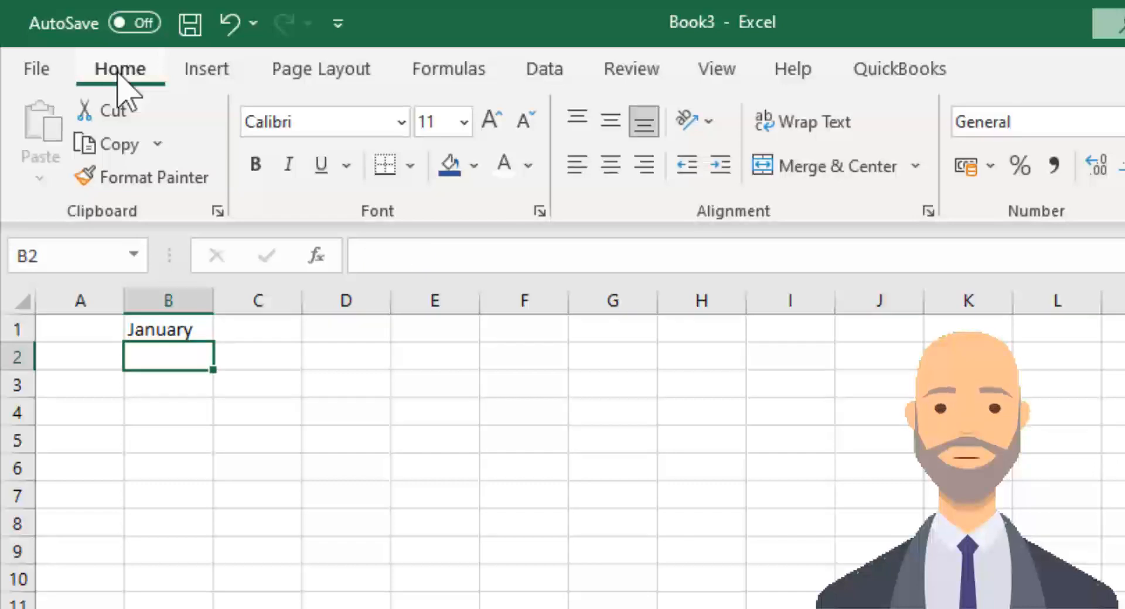
key(Left)
text(Dept 1)
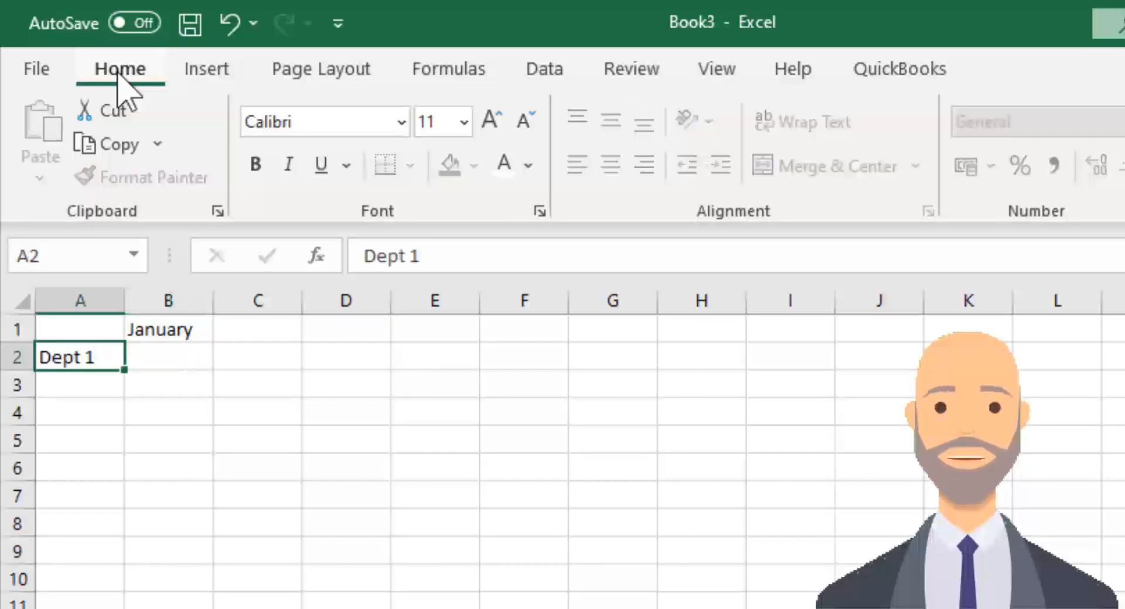
key(Return)
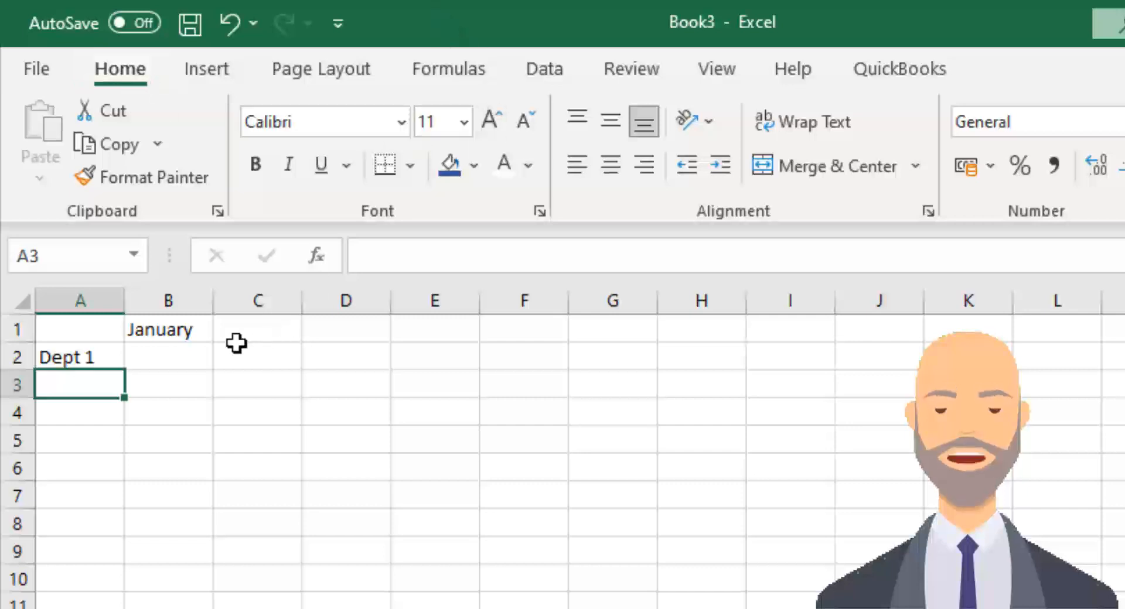
Fill the month series from January across to June in G1, and the department series from Dept 1 down to Dept 4 in A5
click(187, 331)
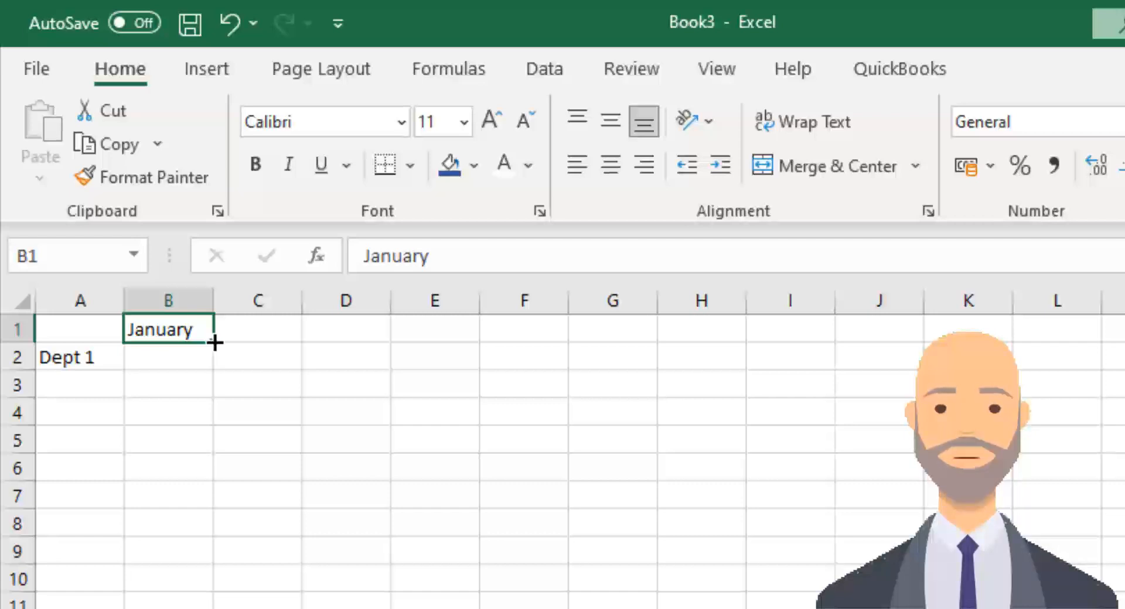
drag(215, 342, 657, 327)
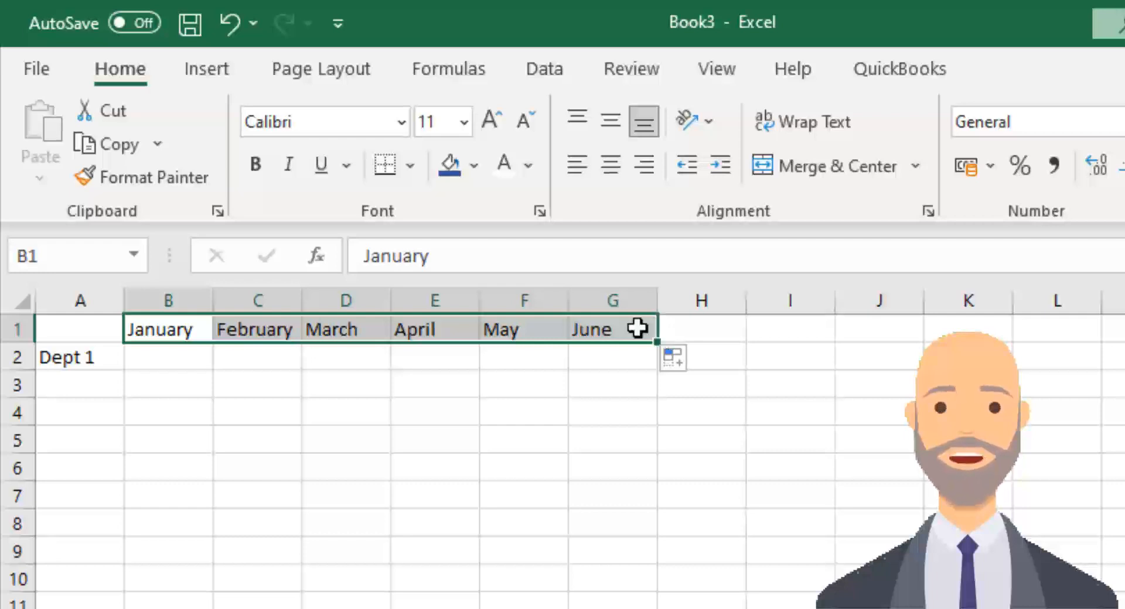
click(65, 356)
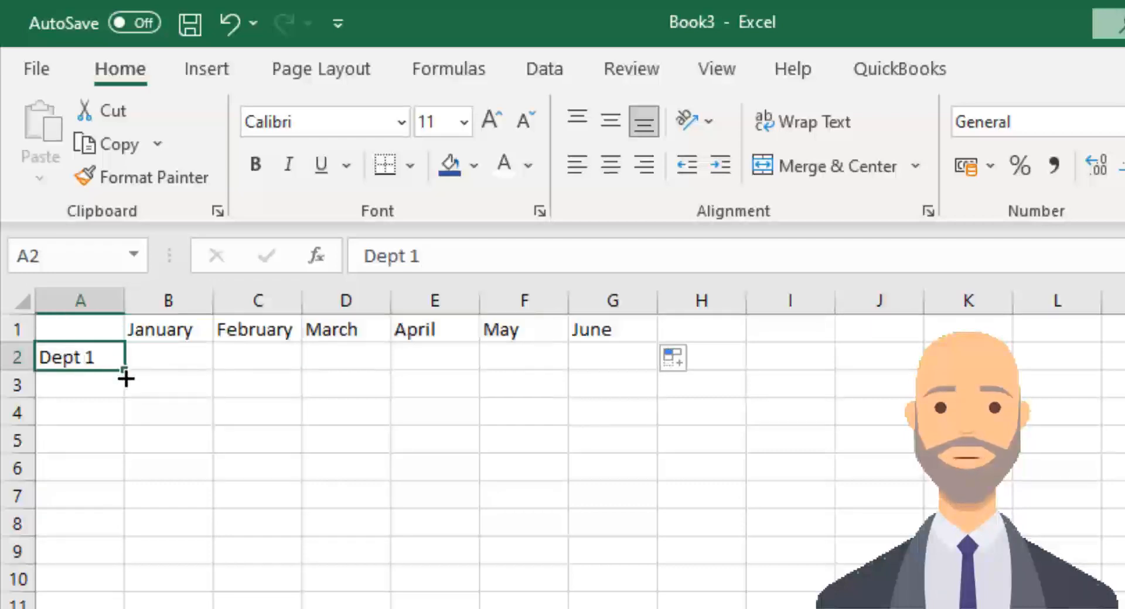
drag(123, 370, 111, 446)
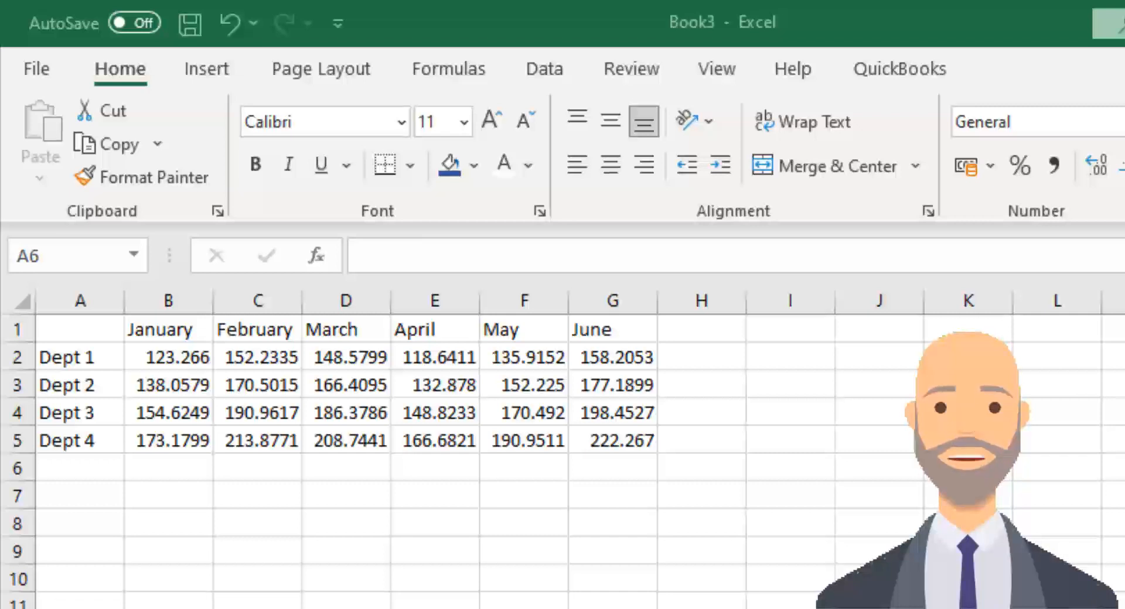
Enter Total as the column heading in H1 and as the row label in A6
double_click(703, 329)
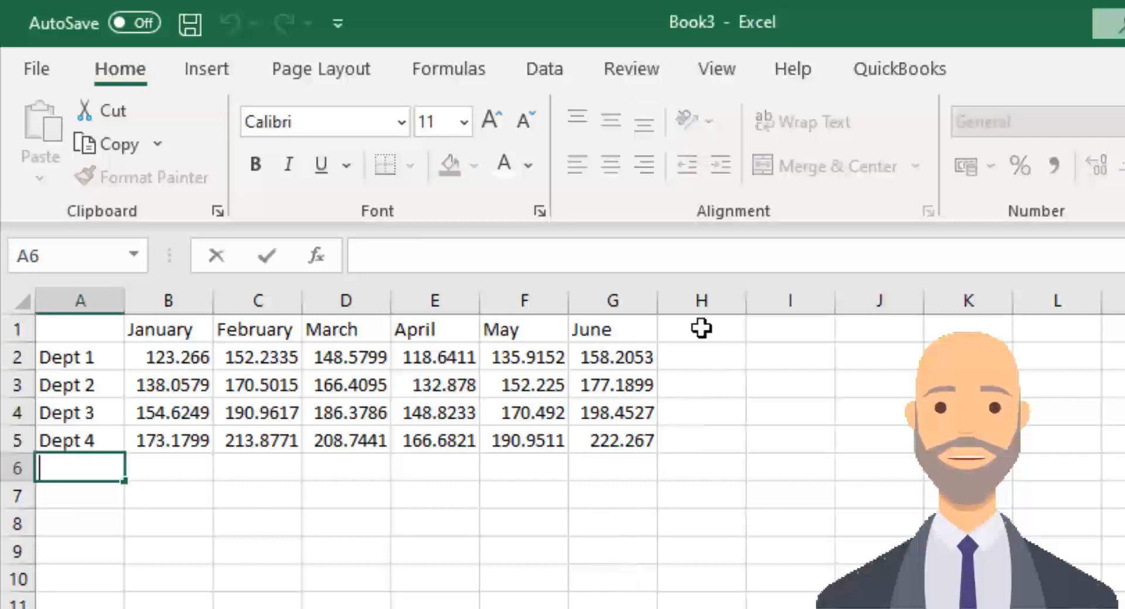
click(701, 328)
double_click(700, 328)
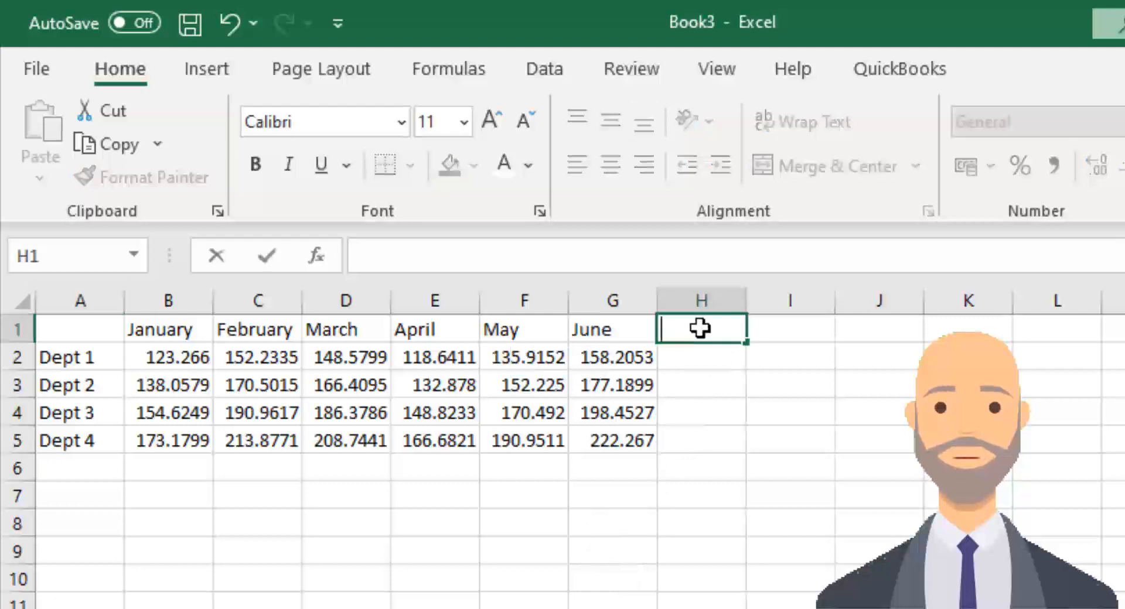
text(Total)
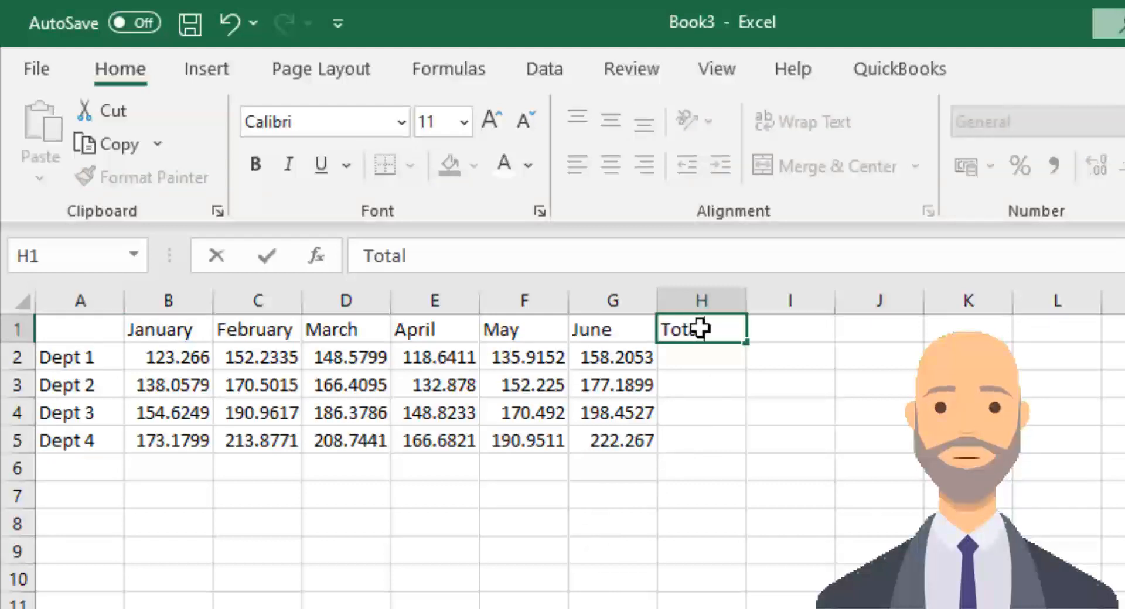
click(65, 475)
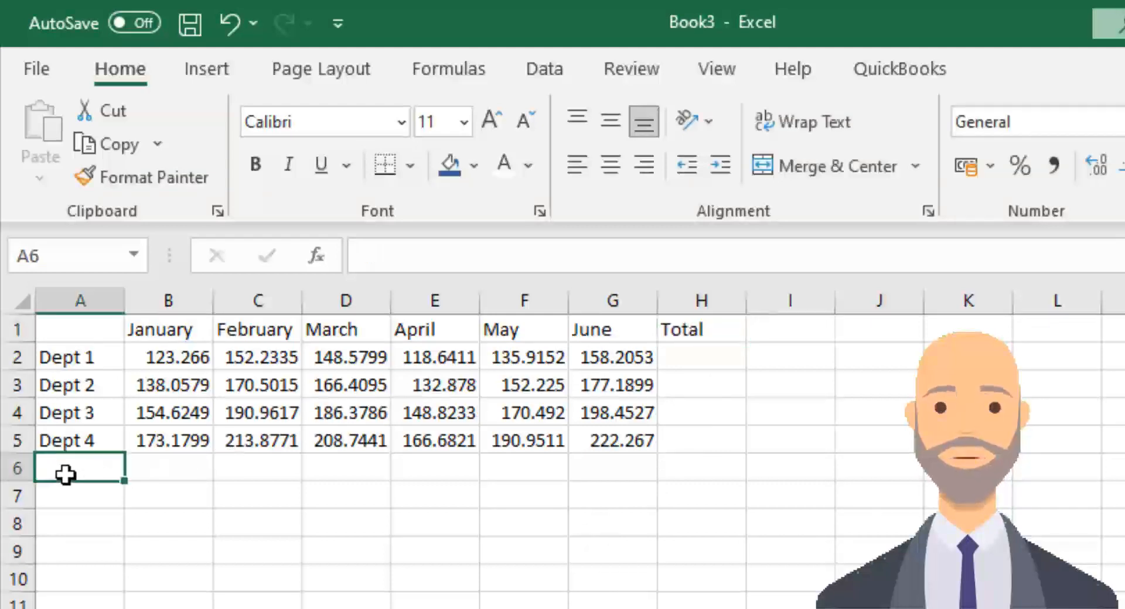
text(Total)
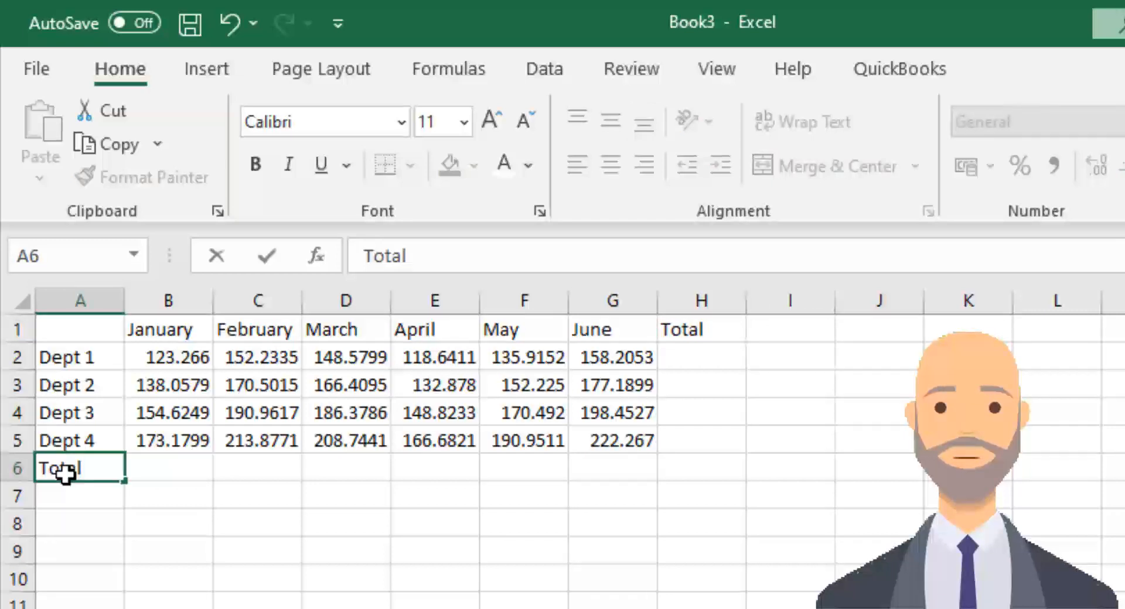
click(83, 603)
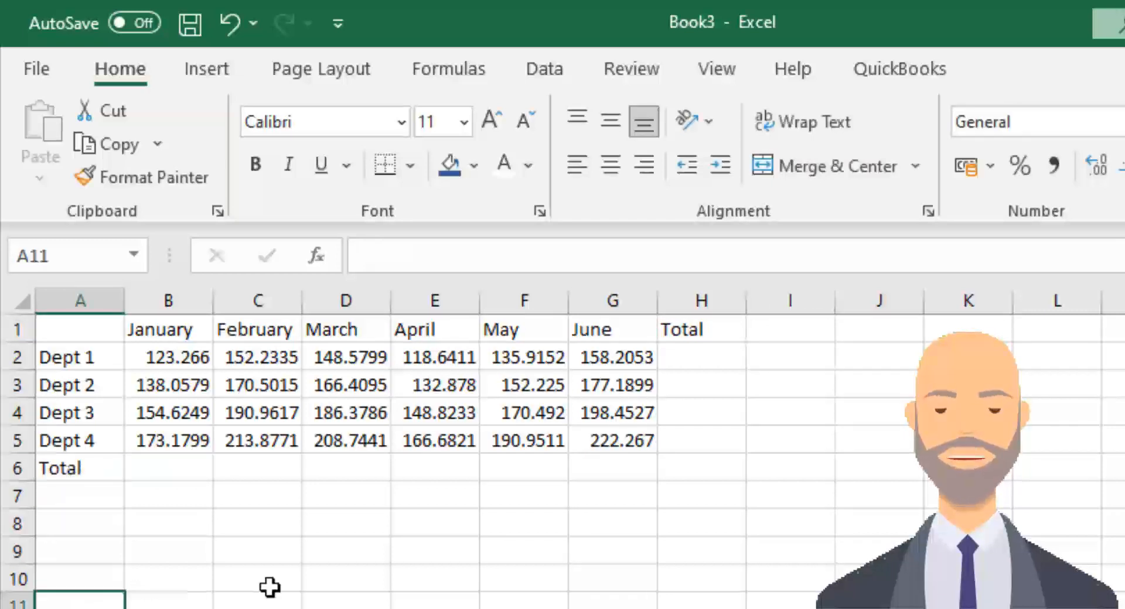
AutoSum the range B2:H6 to total every department row and month column, and check the grand total's formula in H6
click(160, 354)
drag(259, 417, 695, 464)
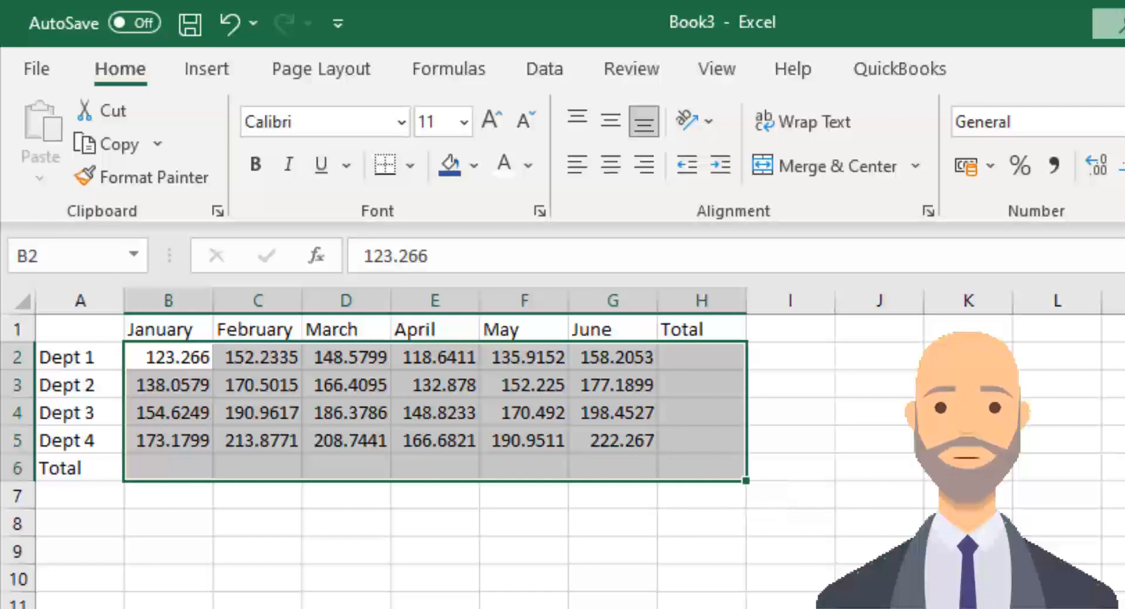
key(alt+equal)
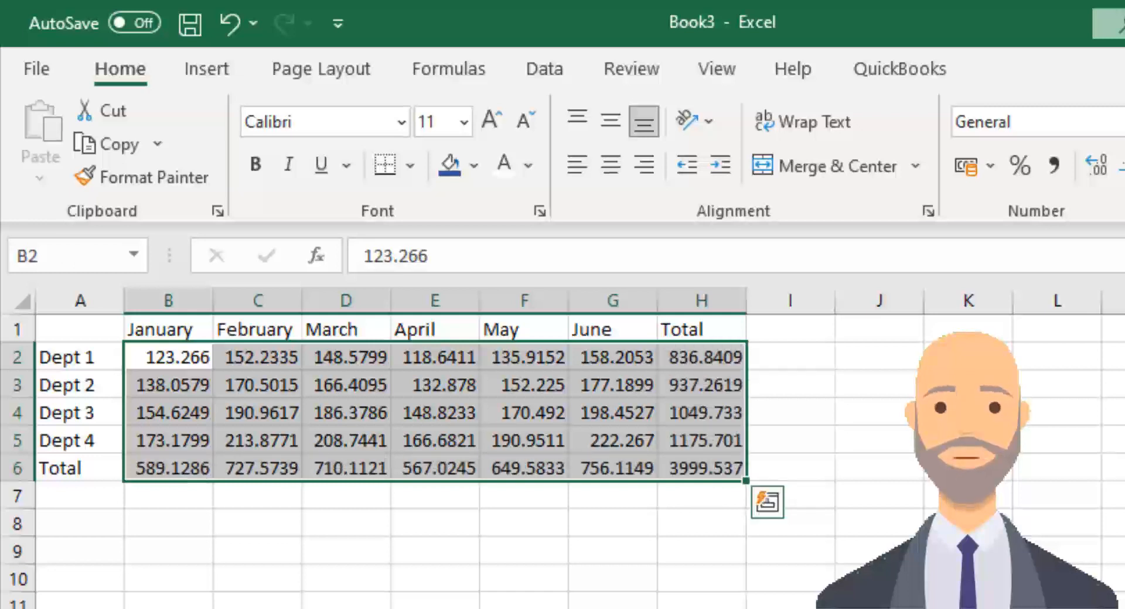
click(58, 525)
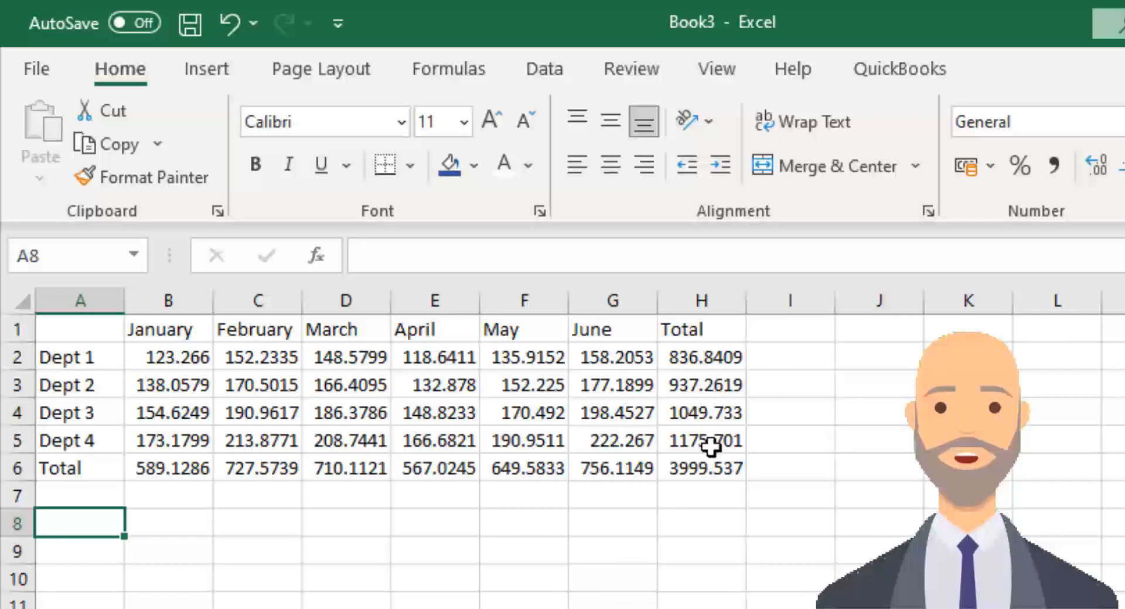
click(707, 468)
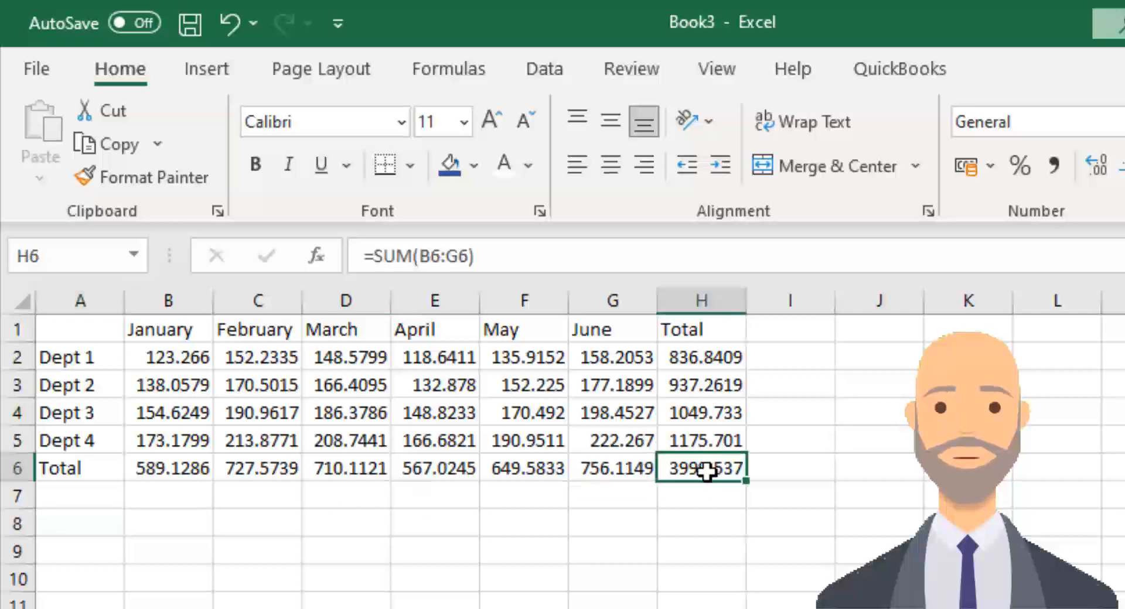
click(67, 539)
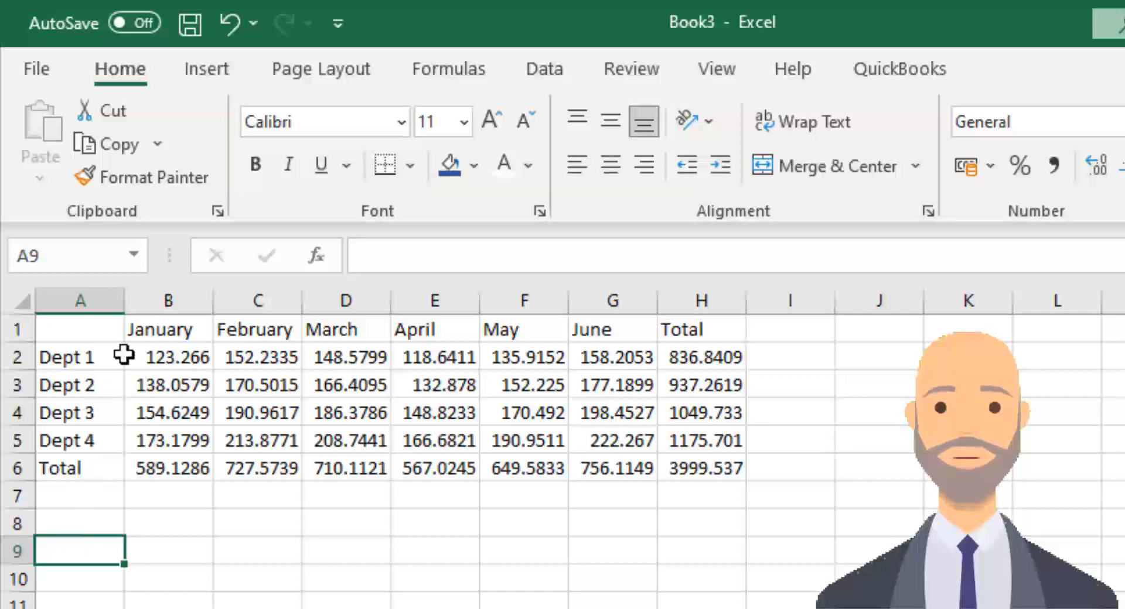
Give the header cells B1:H1 a dark blue fill and white font color
drag(143, 331, 697, 335)
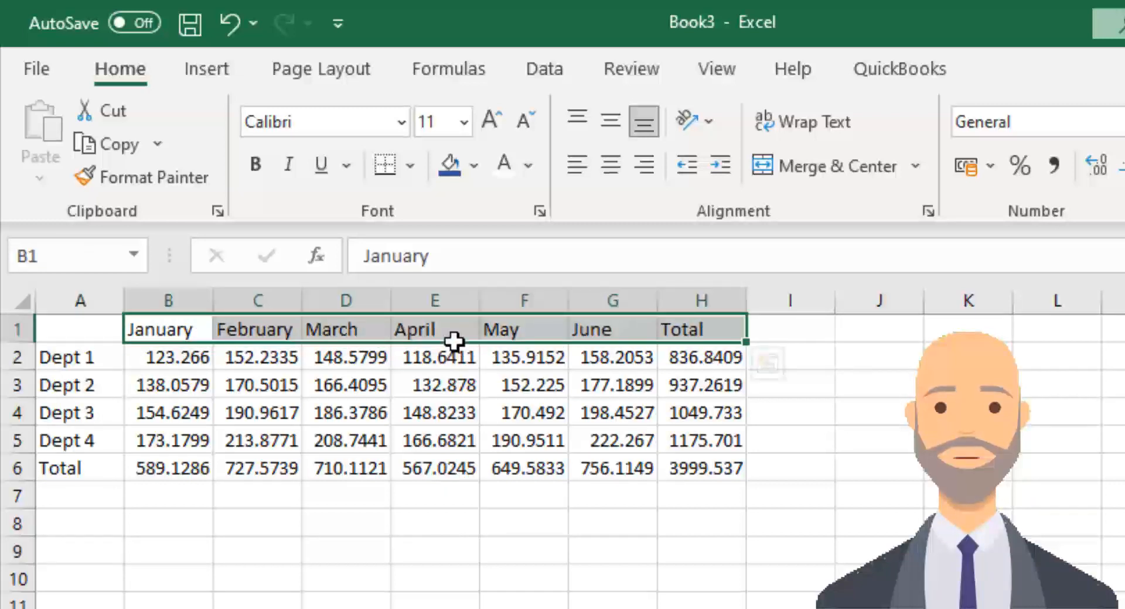
click(475, 167)
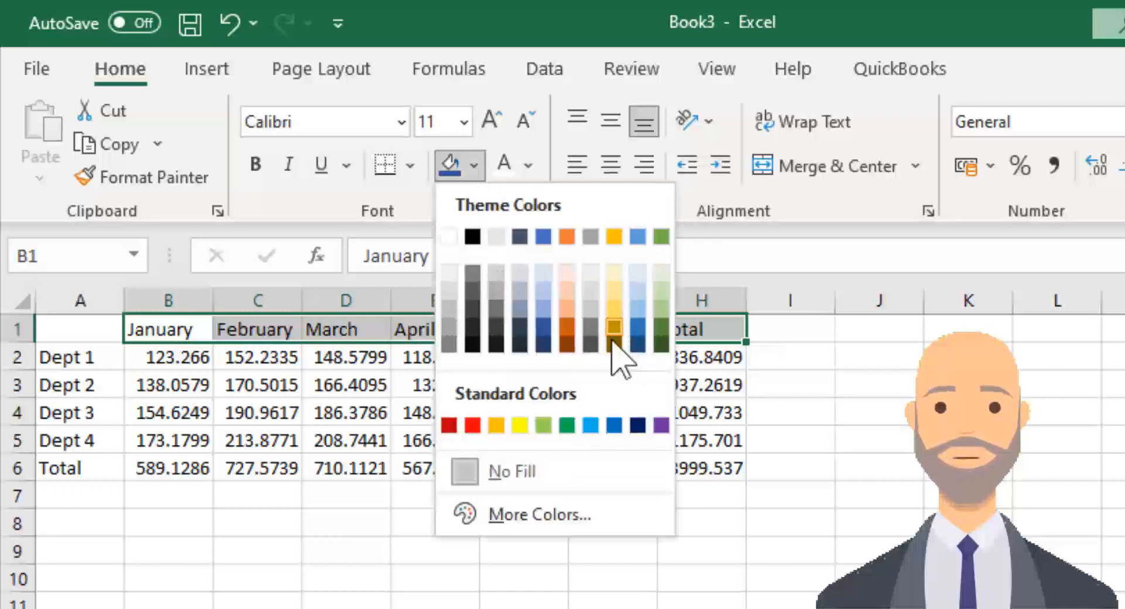
click(540, 346)
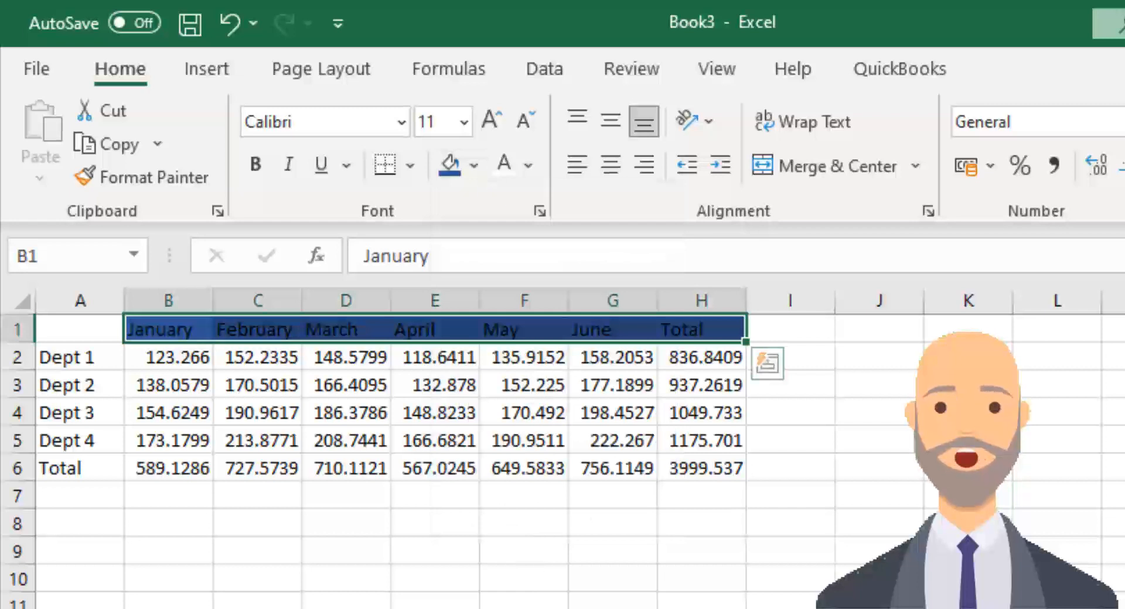
click(528, 167)
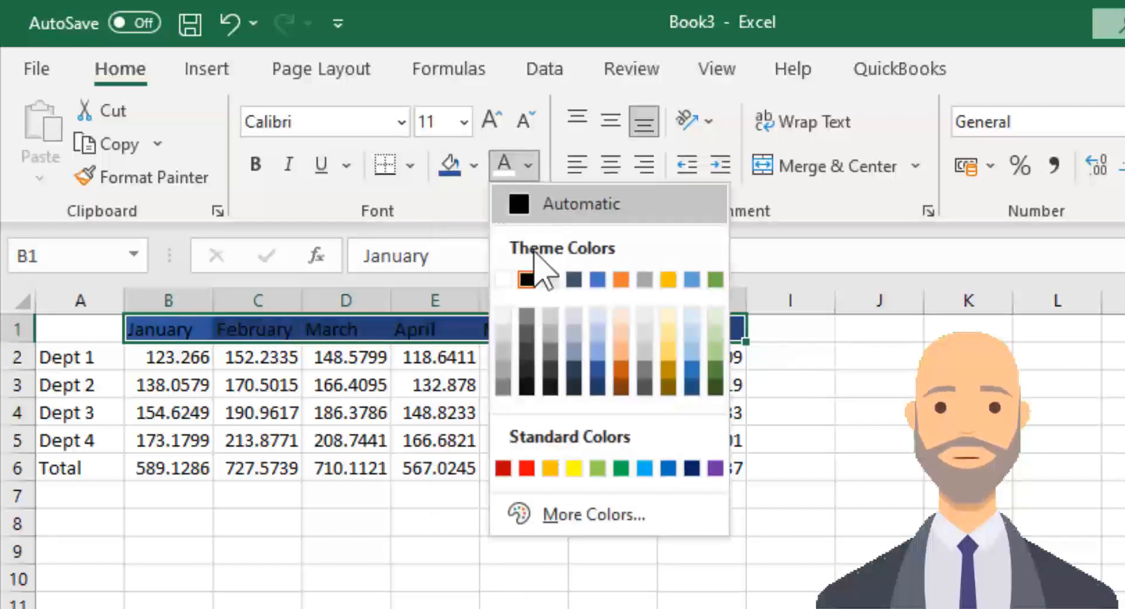
click(502, 281)
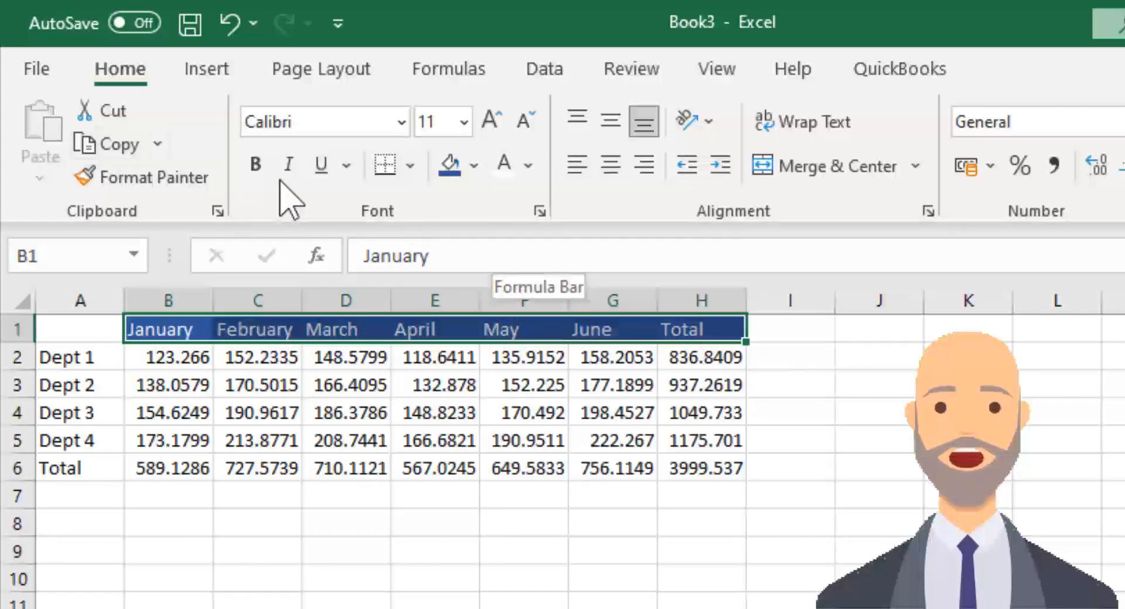
Make the header text in B1:H1 bold and center it horizontally
click(265, 163)
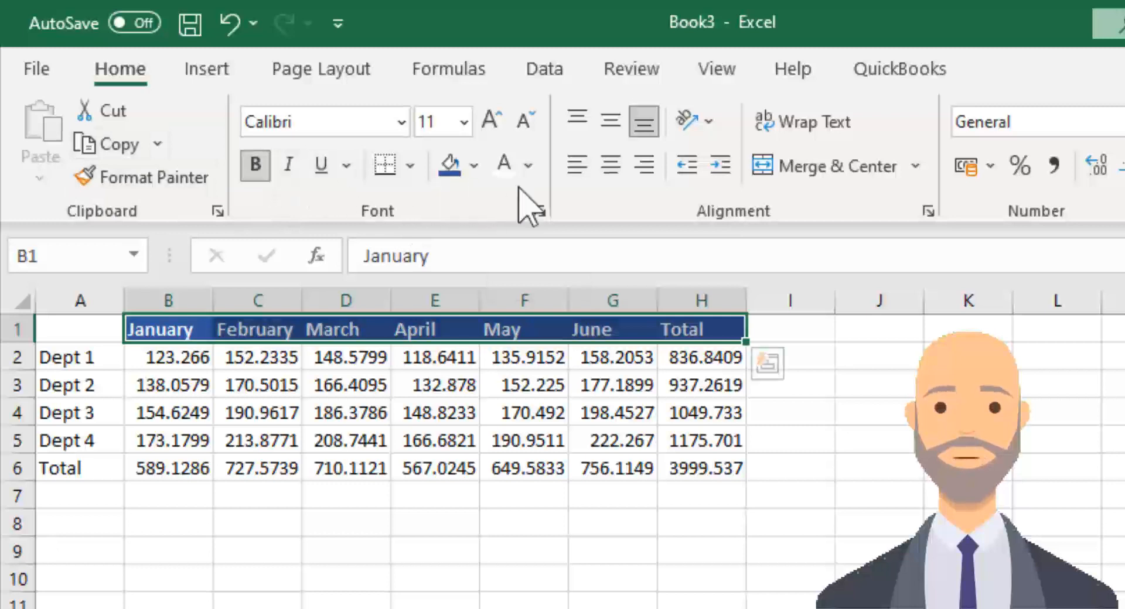
click(612, 169)
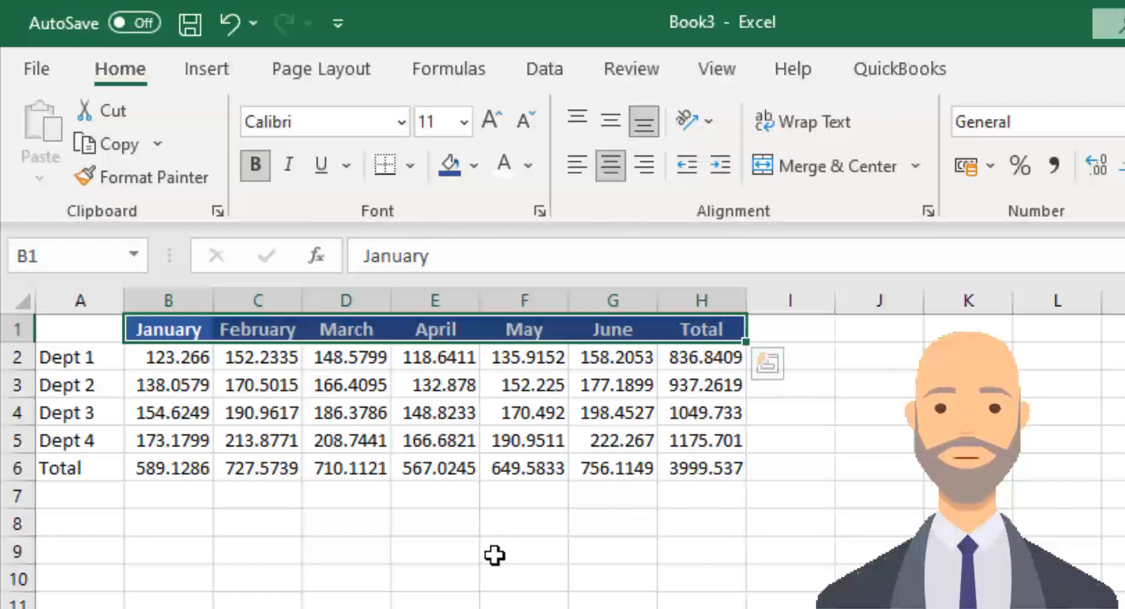
click(493, 556)
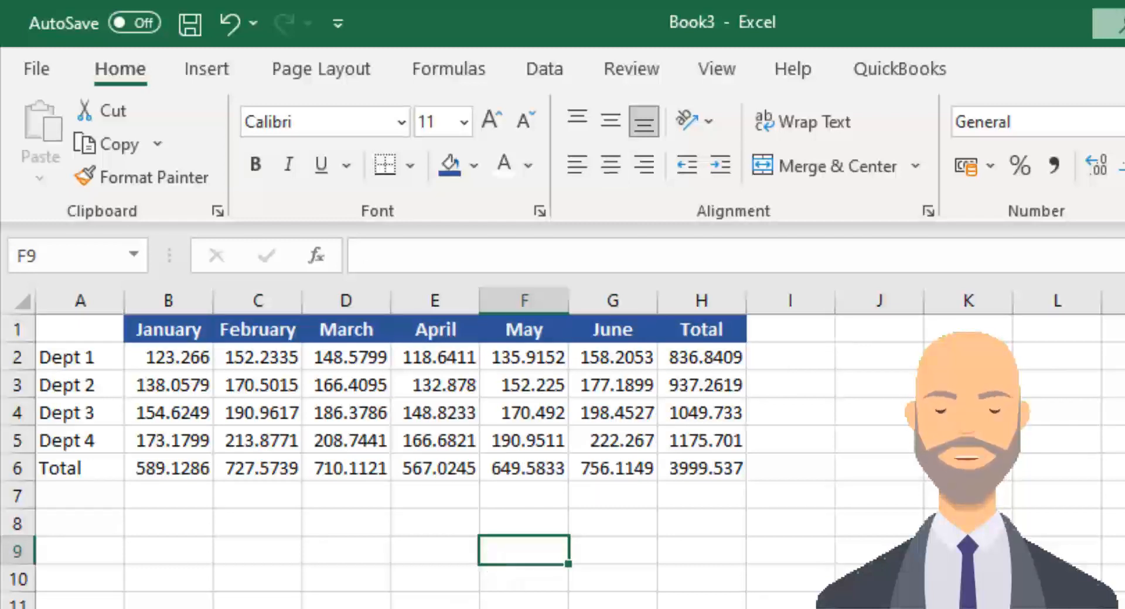
Copy the January header's formatting to the row labels in A2:A6 with Format Painter
click(192, 330)
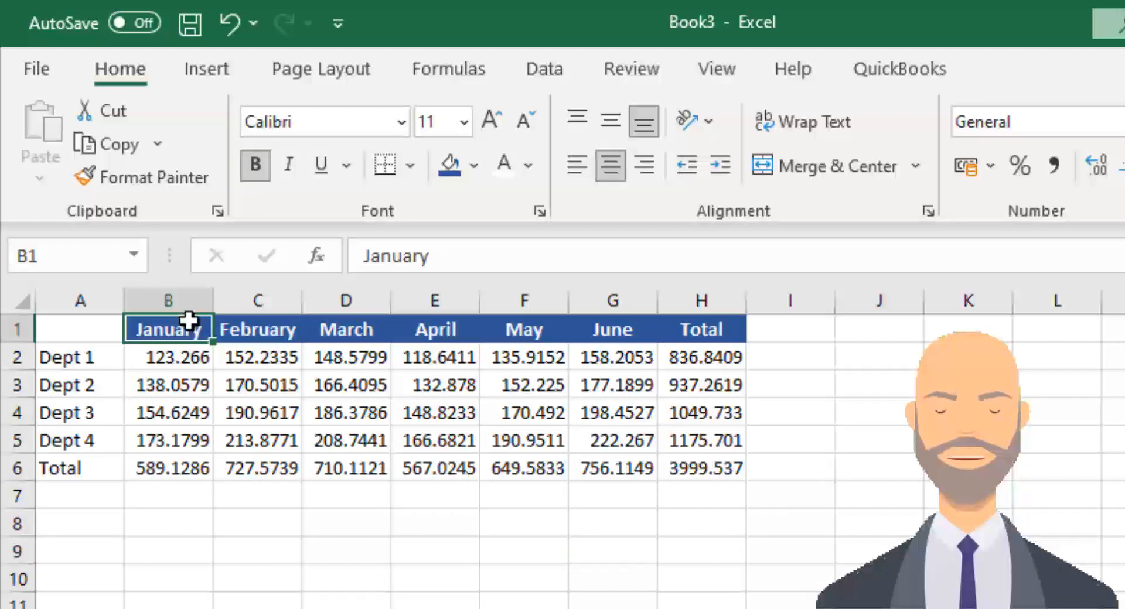
click(166, 184)
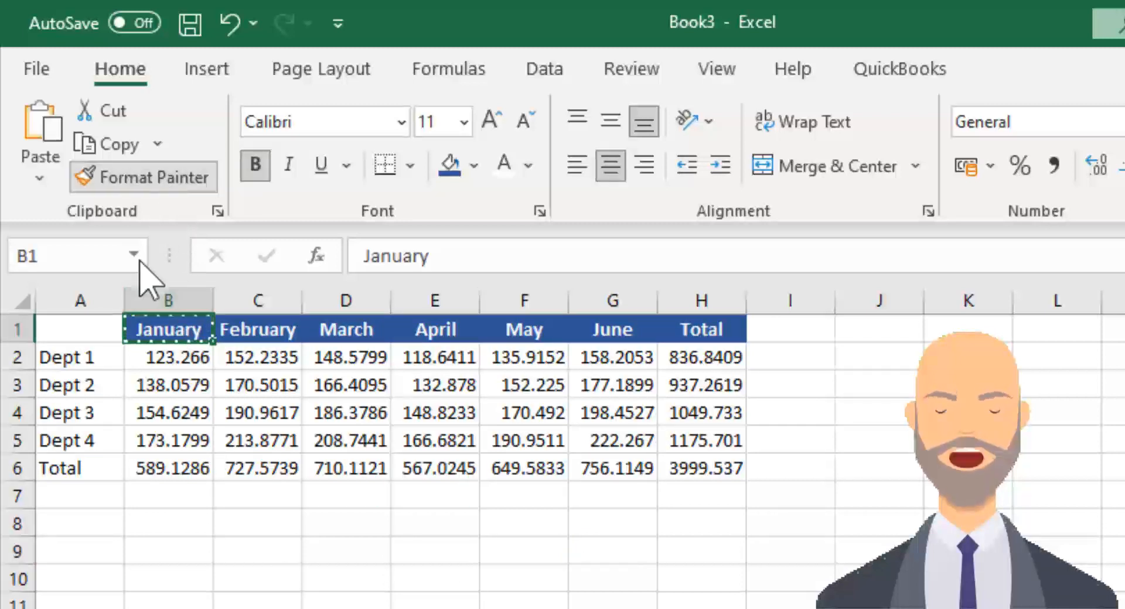
drag(69, 359, 87, 467)
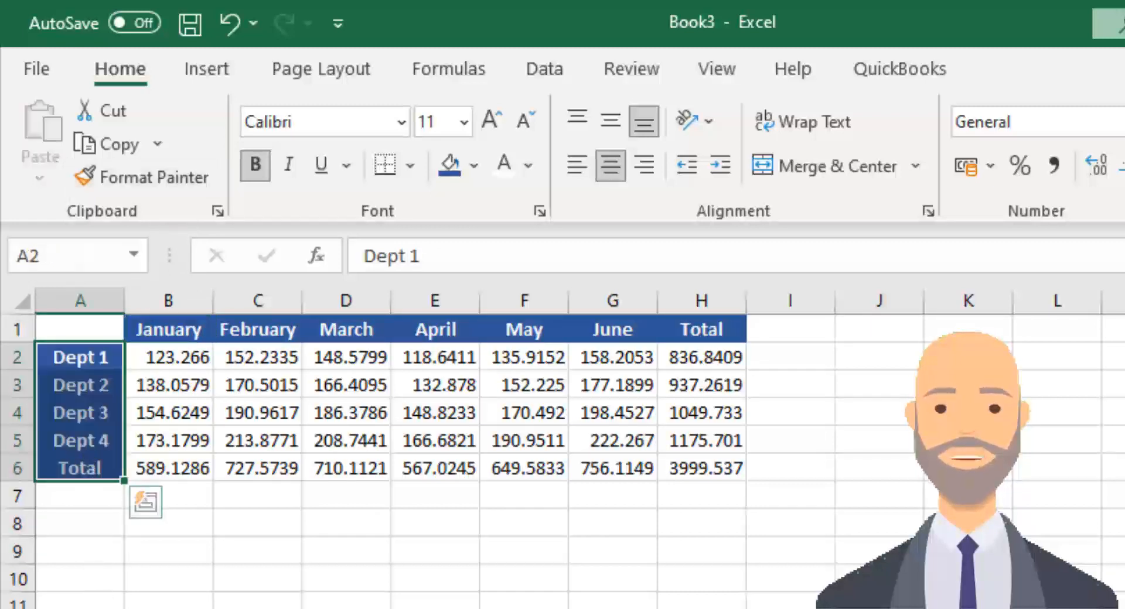
Left-align the row labels in A2:A6
click(577, 166)
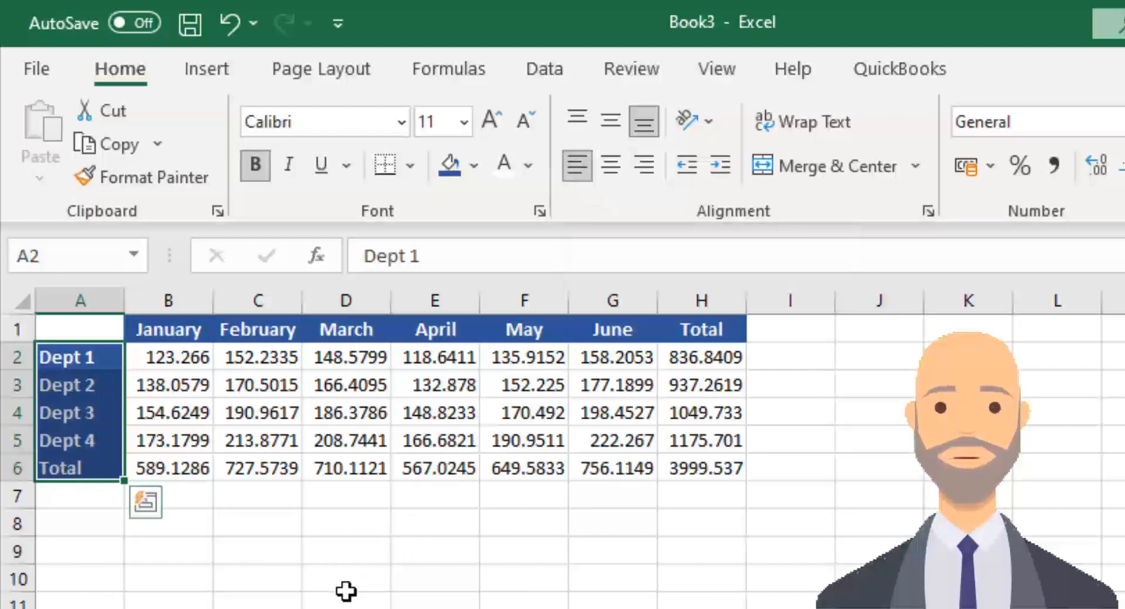
click(321, 589)
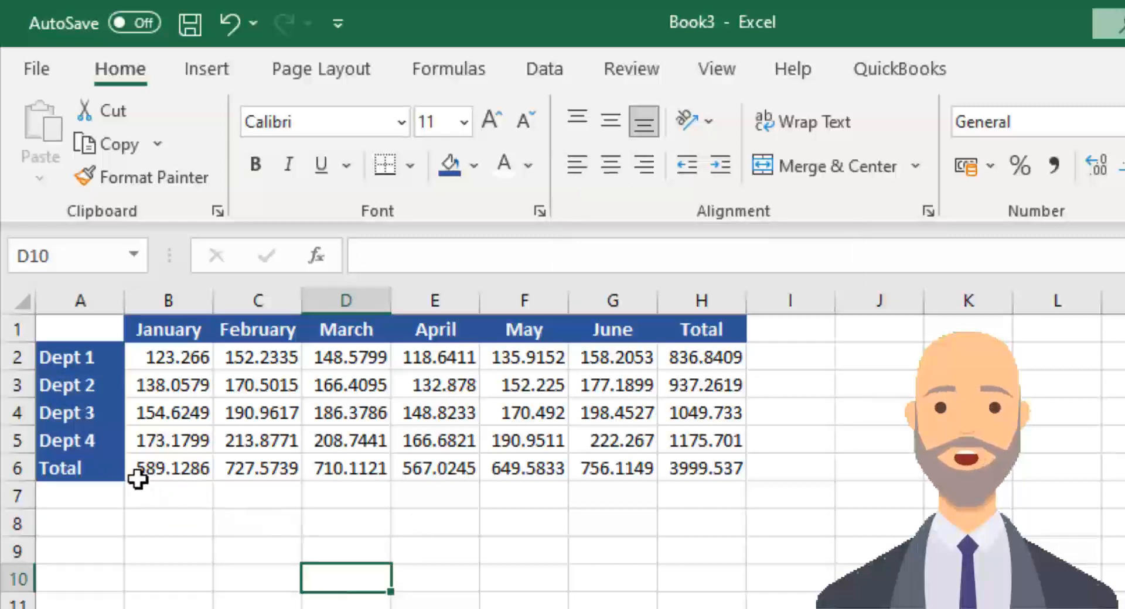
Give the totals in B6:H6 a top and double bottom border and make them bold
drag(140, 474, 730, 472)
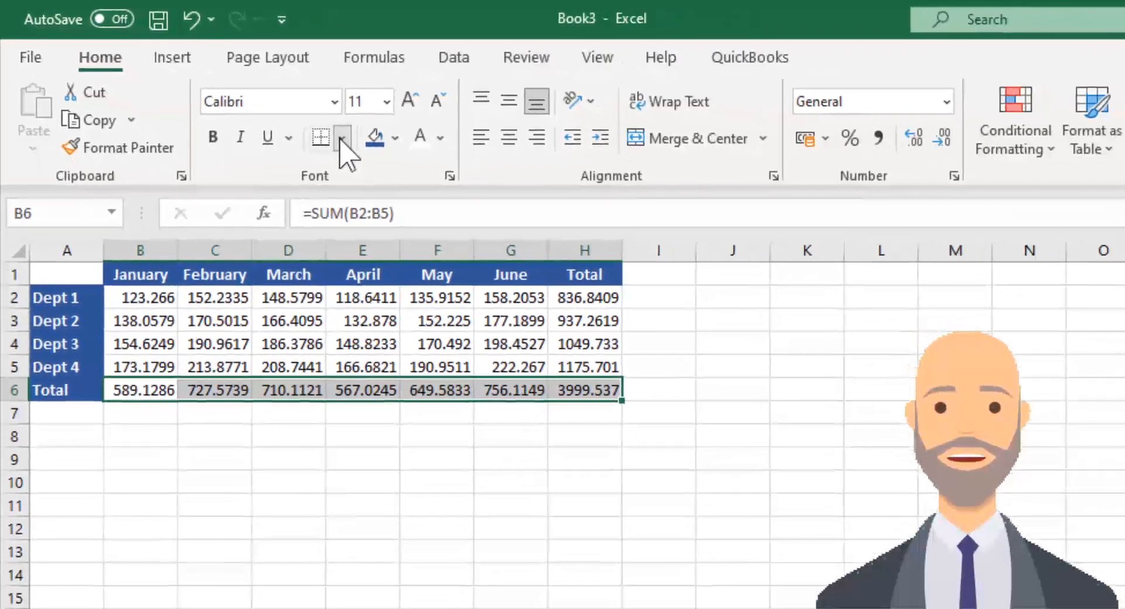
click(342, 139)
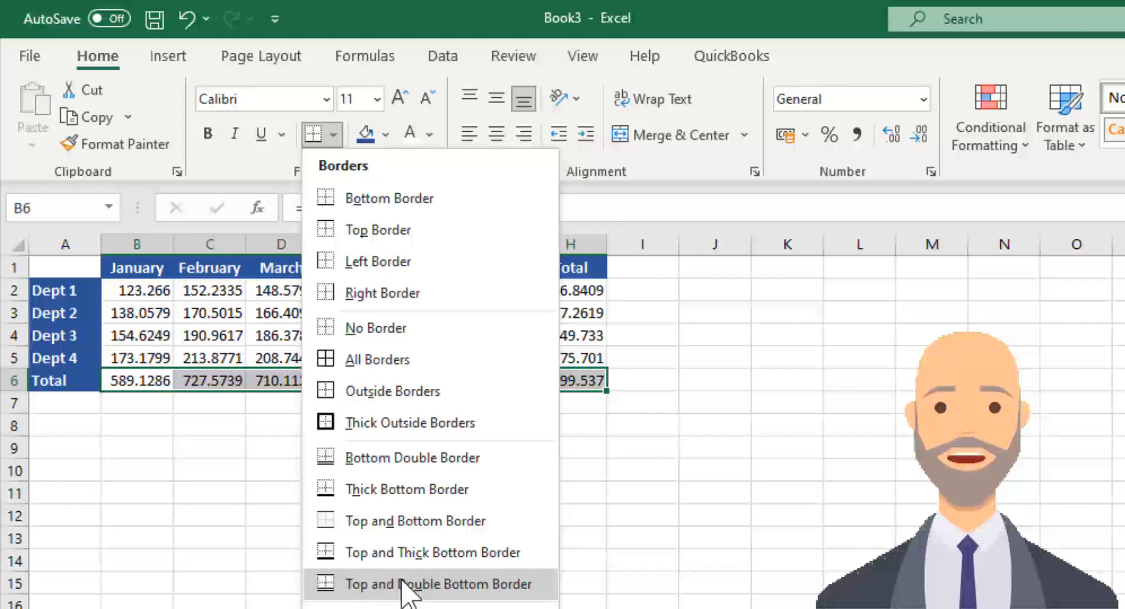
click(439, 584)
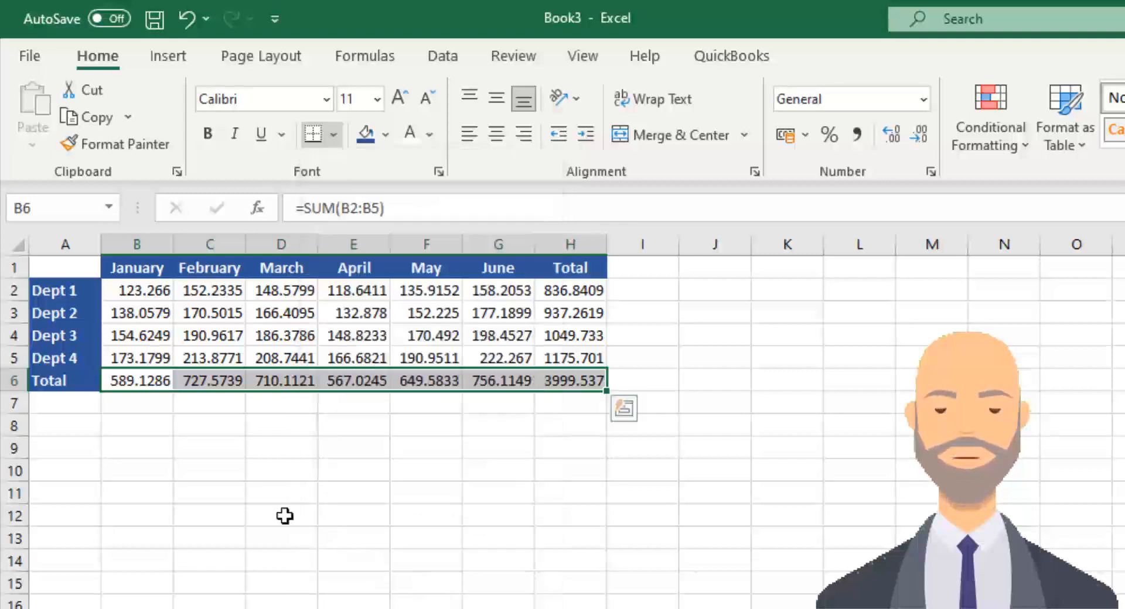
click(208, 135)
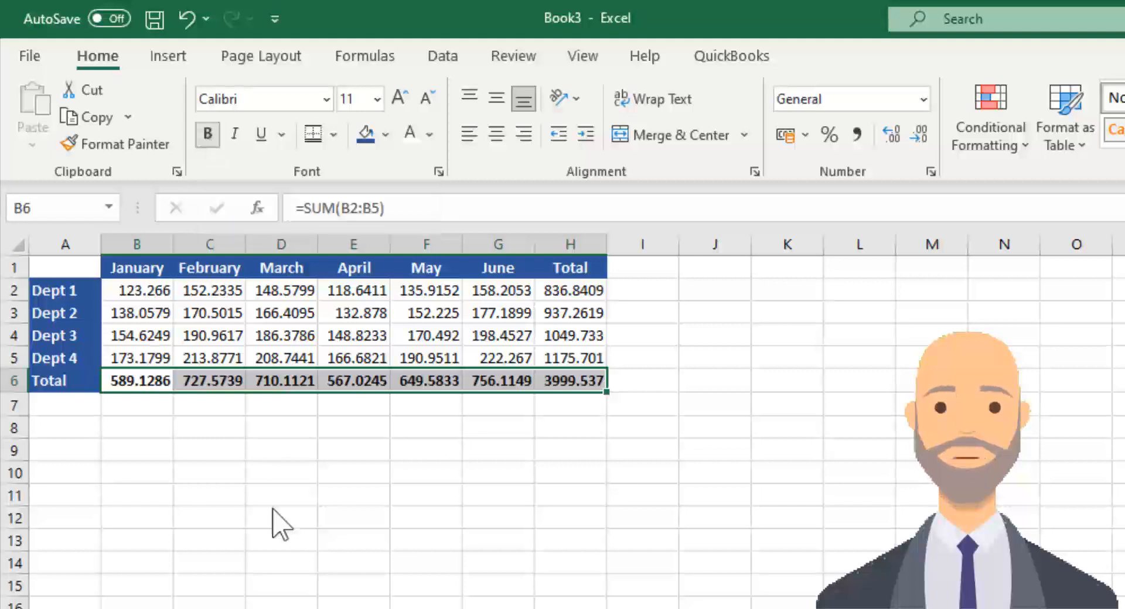
click(427, 474)
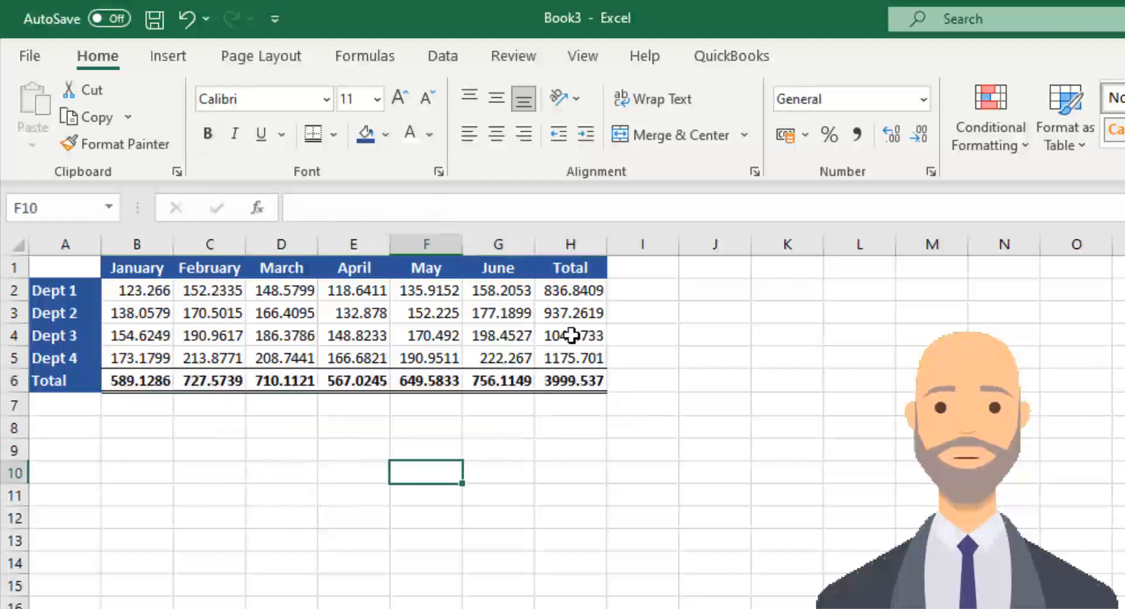
Make the department totals in H2:H5 bold
drag(582, 291, 587, 355)
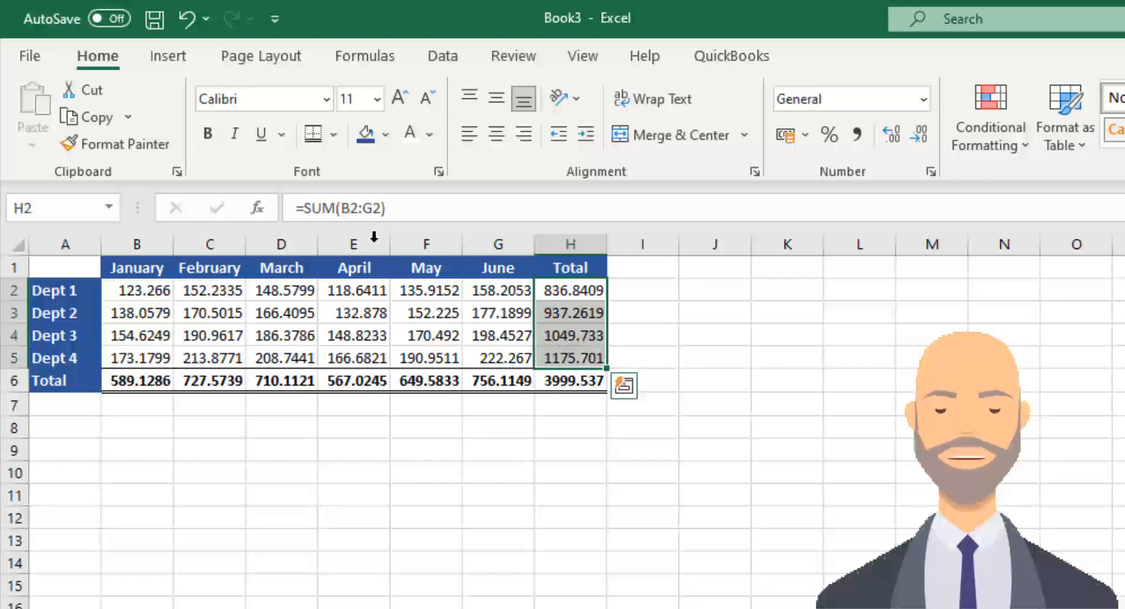
click(206, 138)
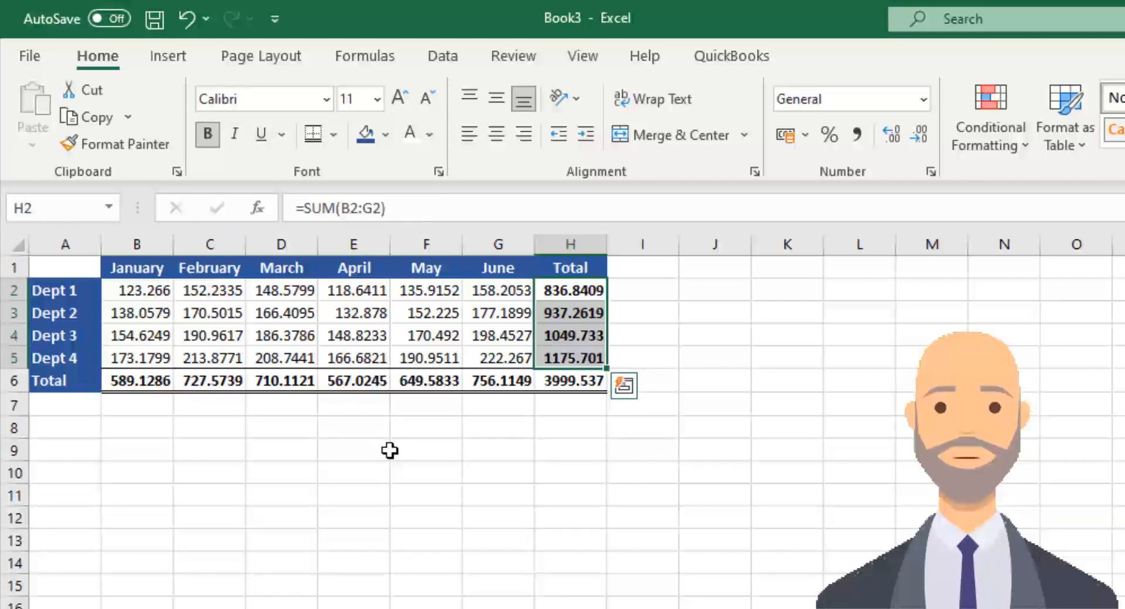
click(386, 451)
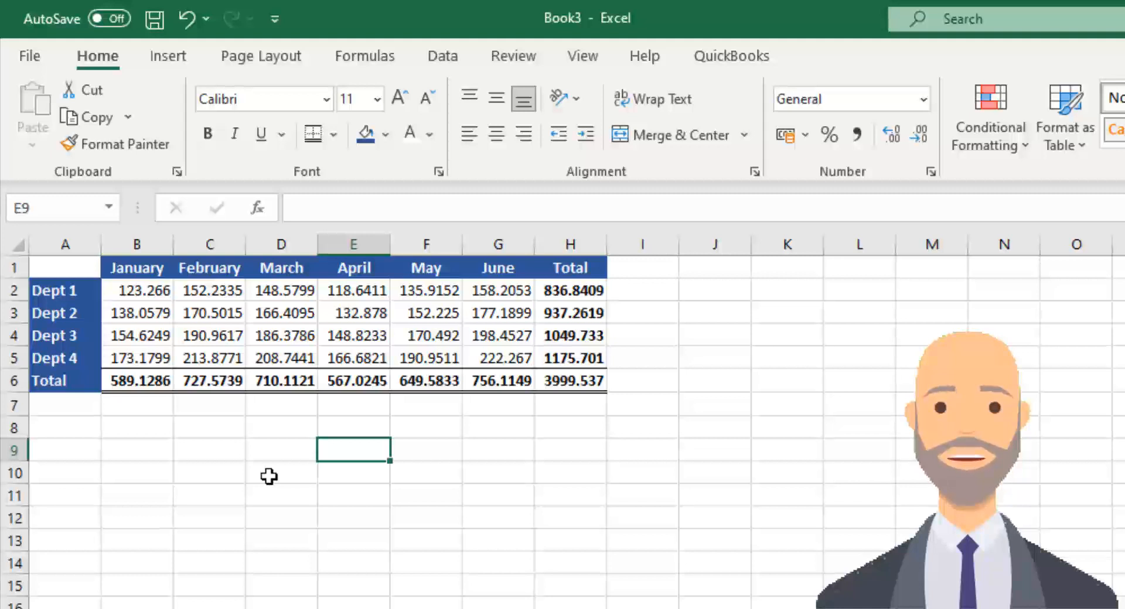
Apply the Accounting number format to all the amounts in B2:H6
drag(126, 290, 580, 378)
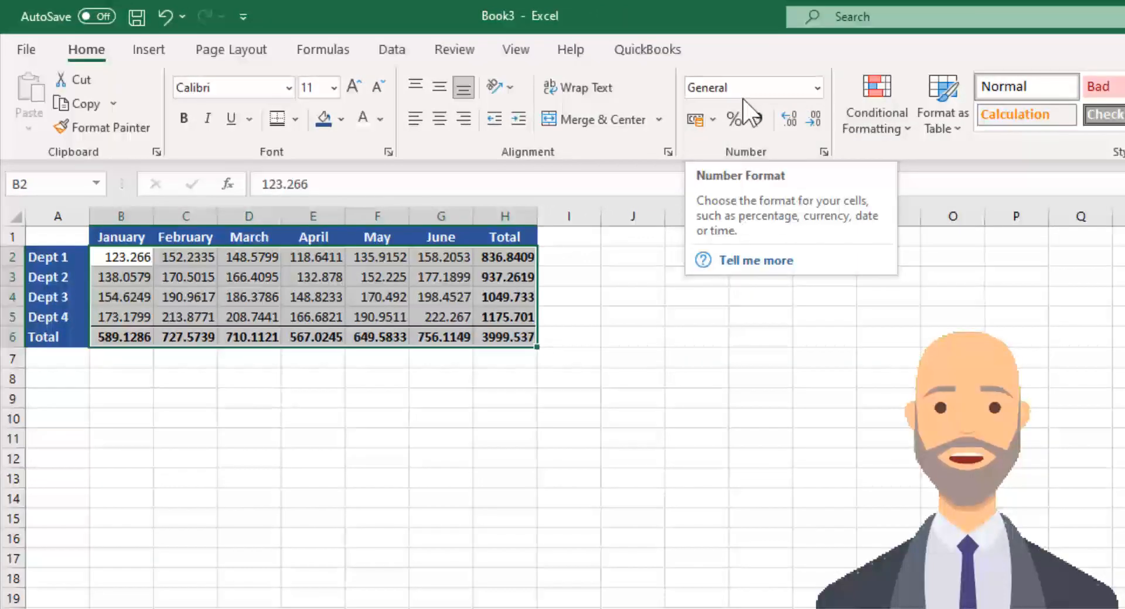
click(818, 89)
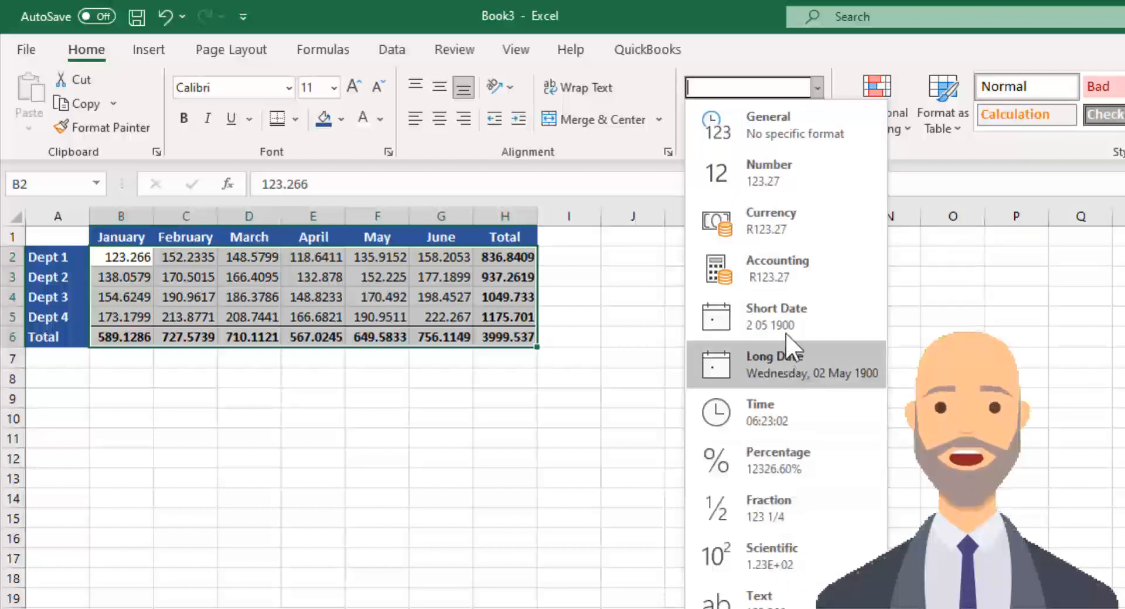
click(786, 282)
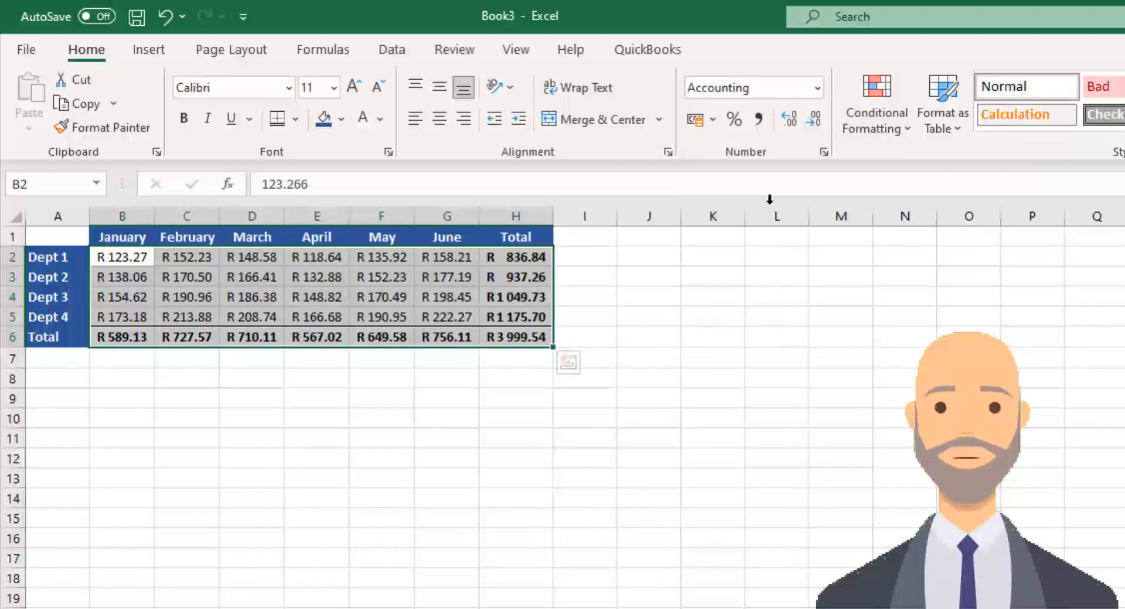
Try the Currency number format on B2:H6 for comparison and switch the range back to Accounting
click(815, 89)
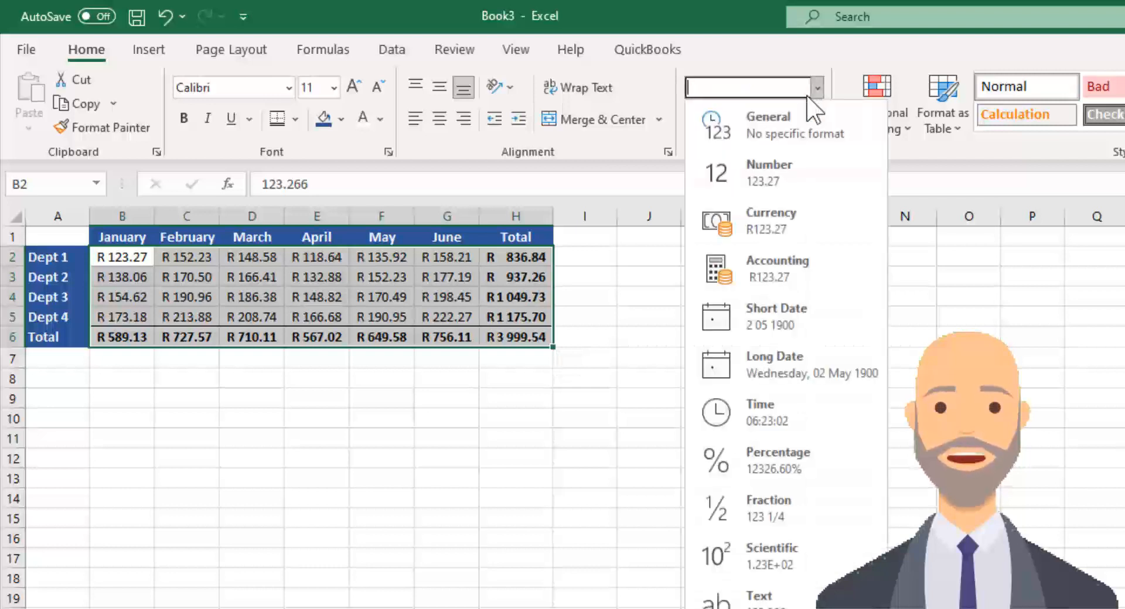
click(761, 222)
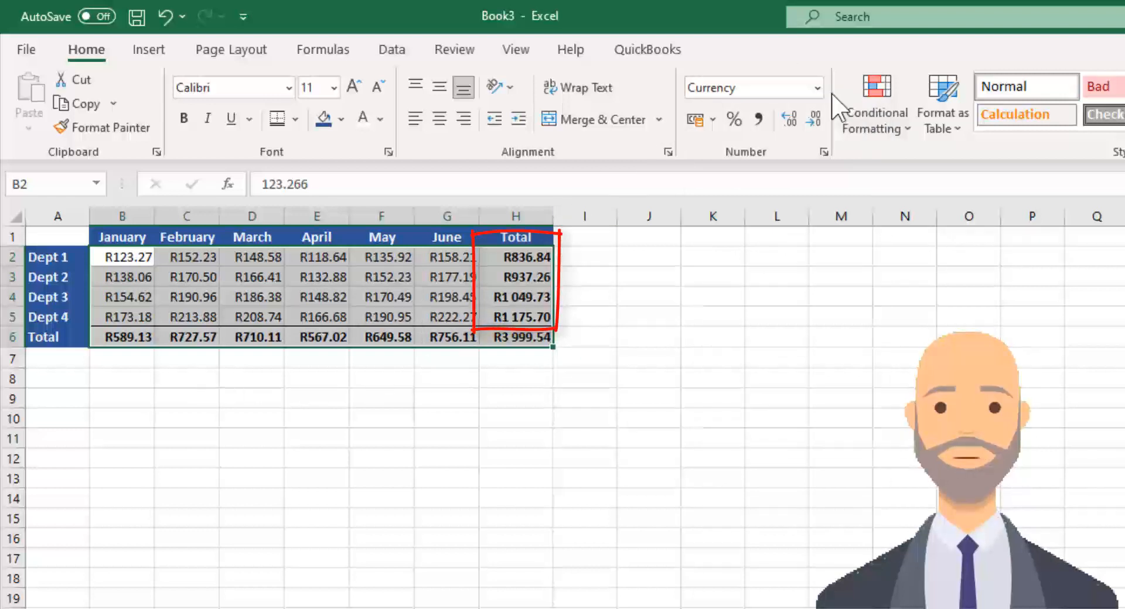
click(816, 87)
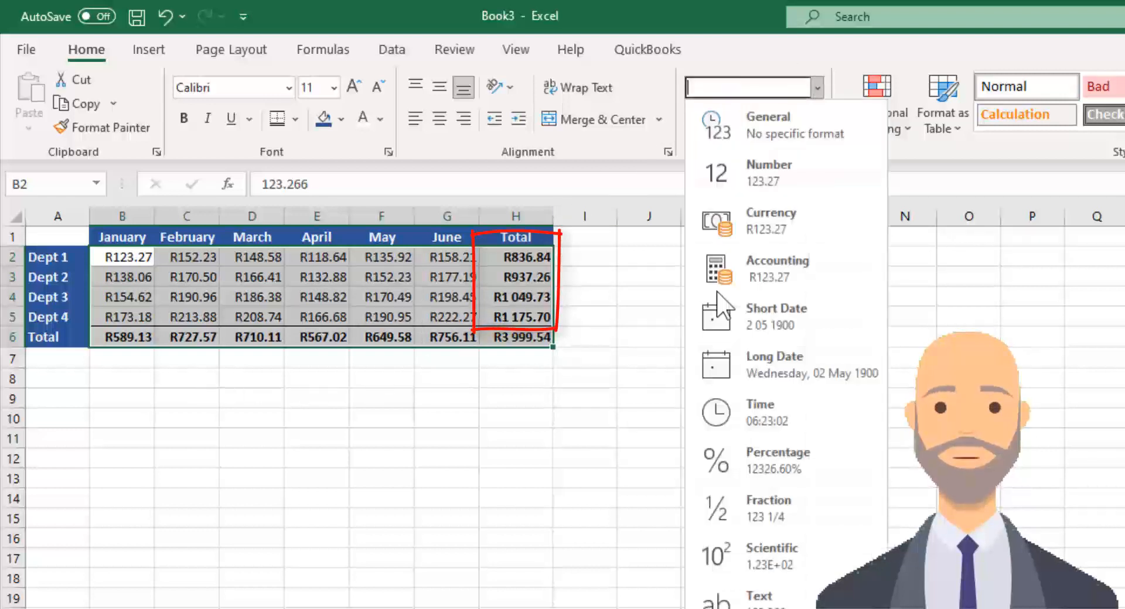
click(736, 272)
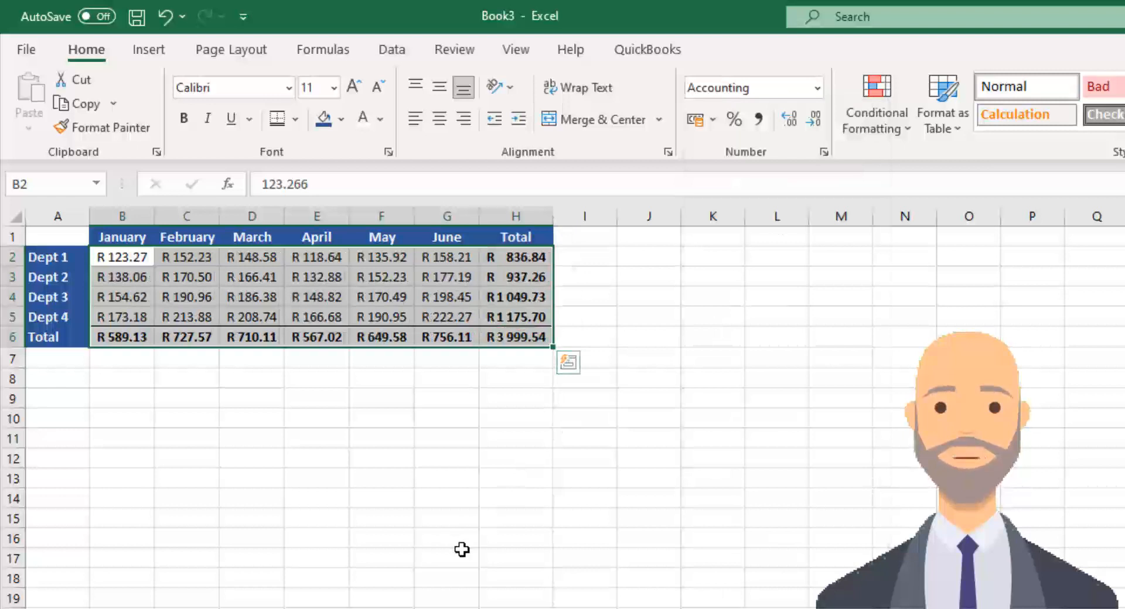
click(311, 453)
click(51, 384)
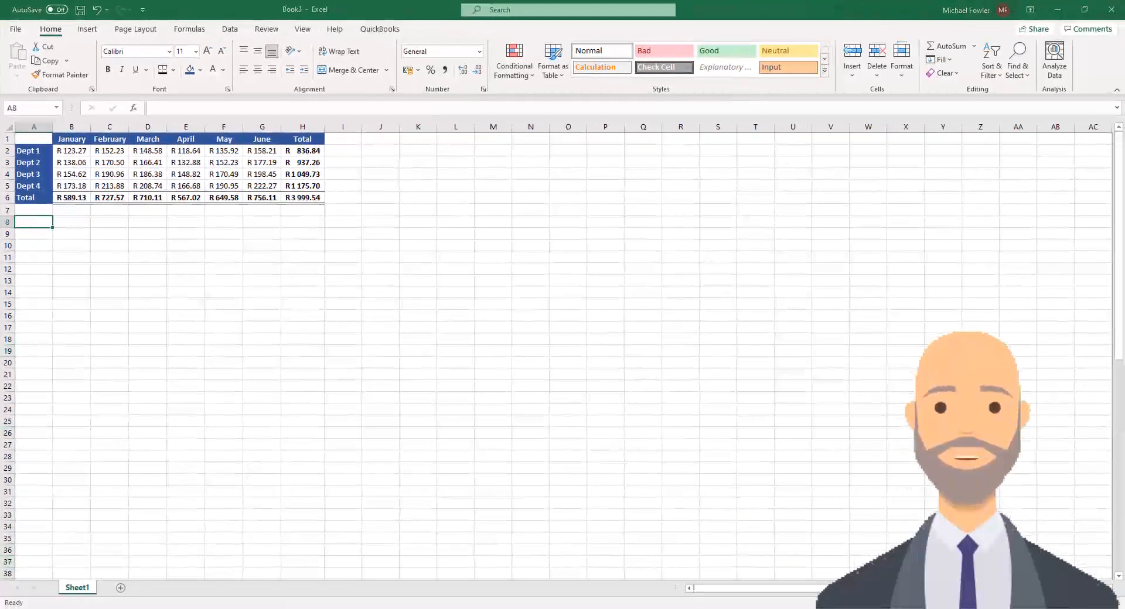
Examine the list of regional formats in the Region section of Windows Settings and close Settings without changing anything
key(super)
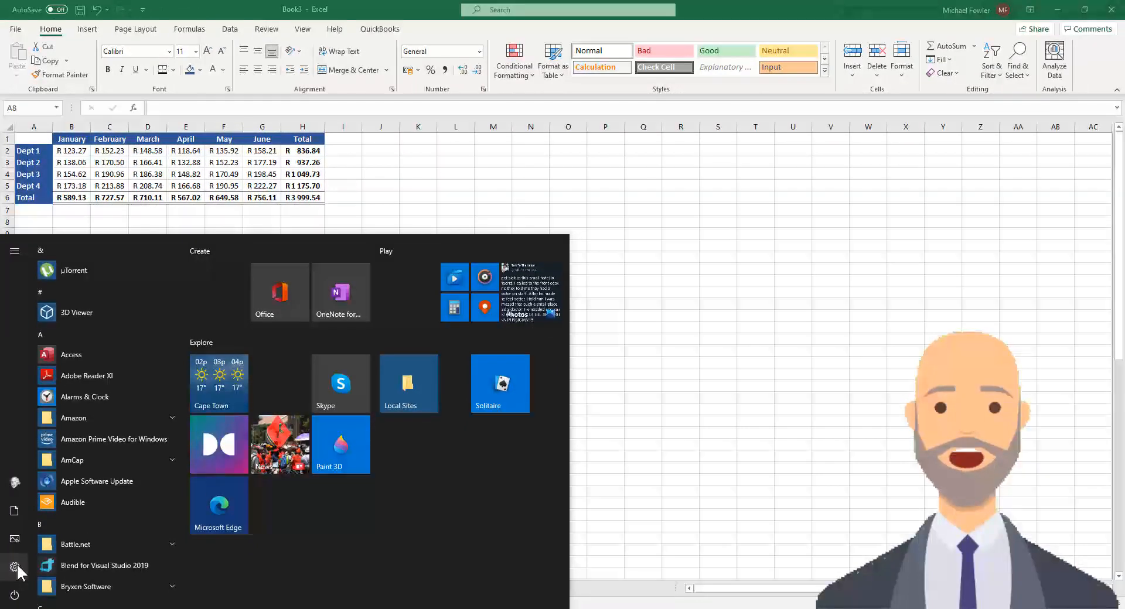
click(16, 567)
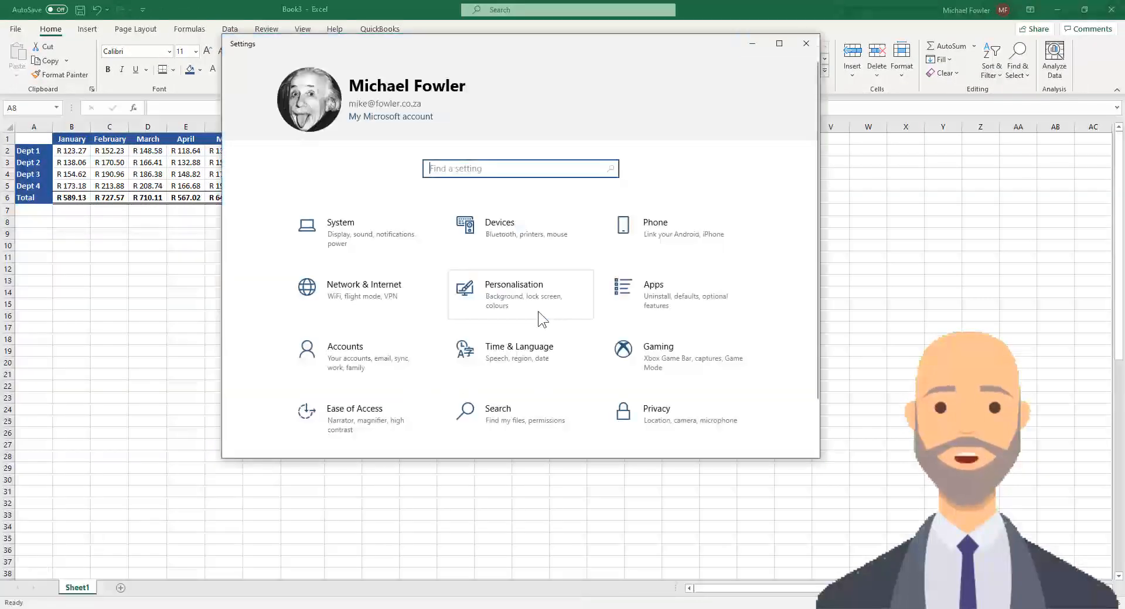
click(521, 350)
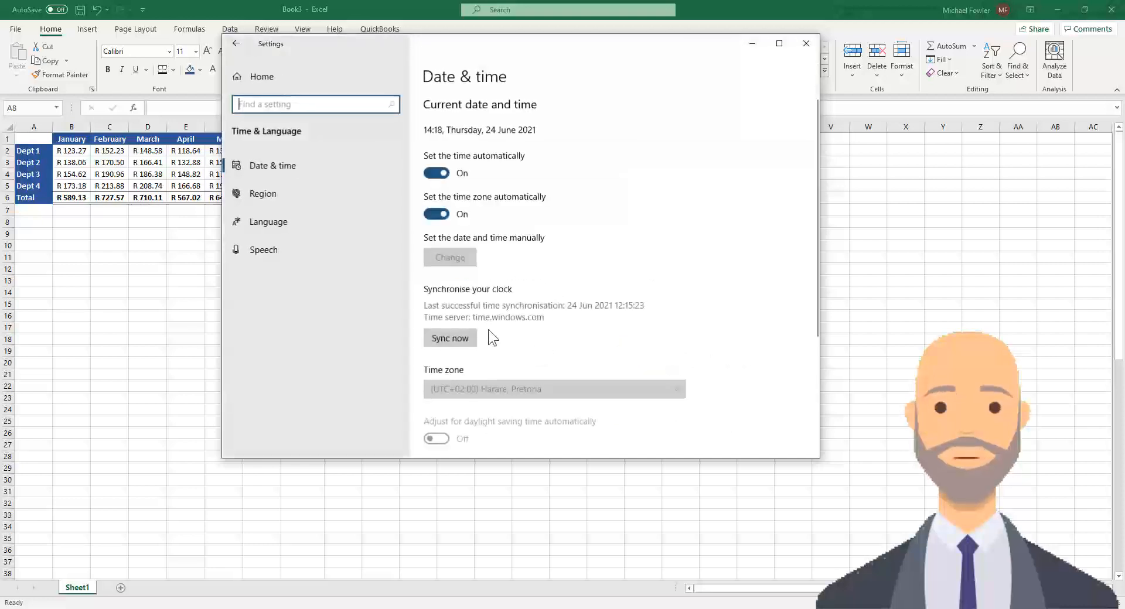
click(266, 196)
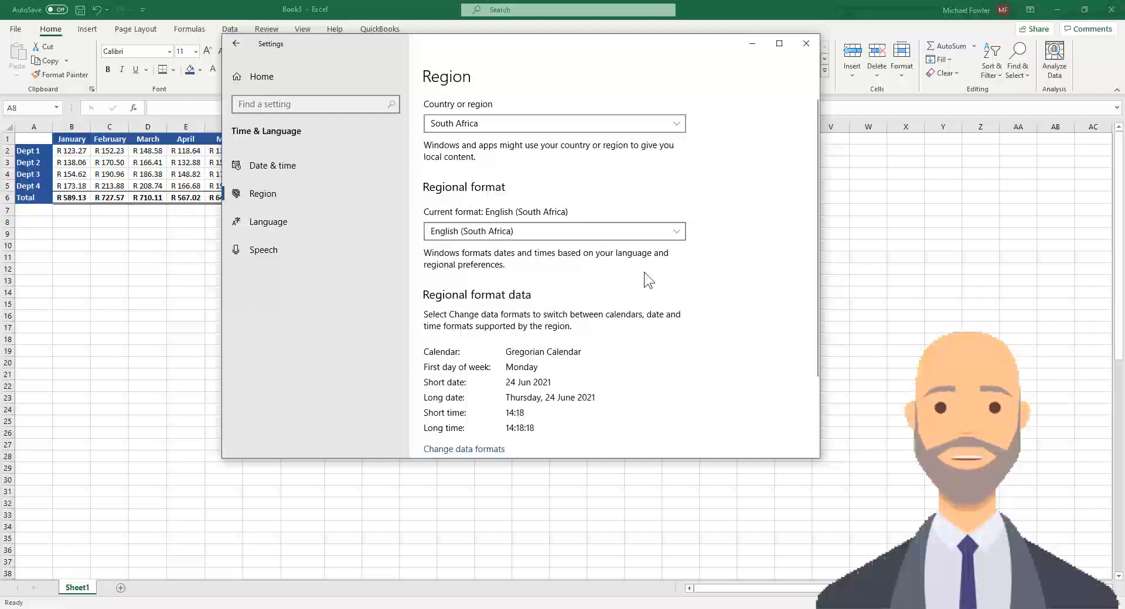
click(676, 234)
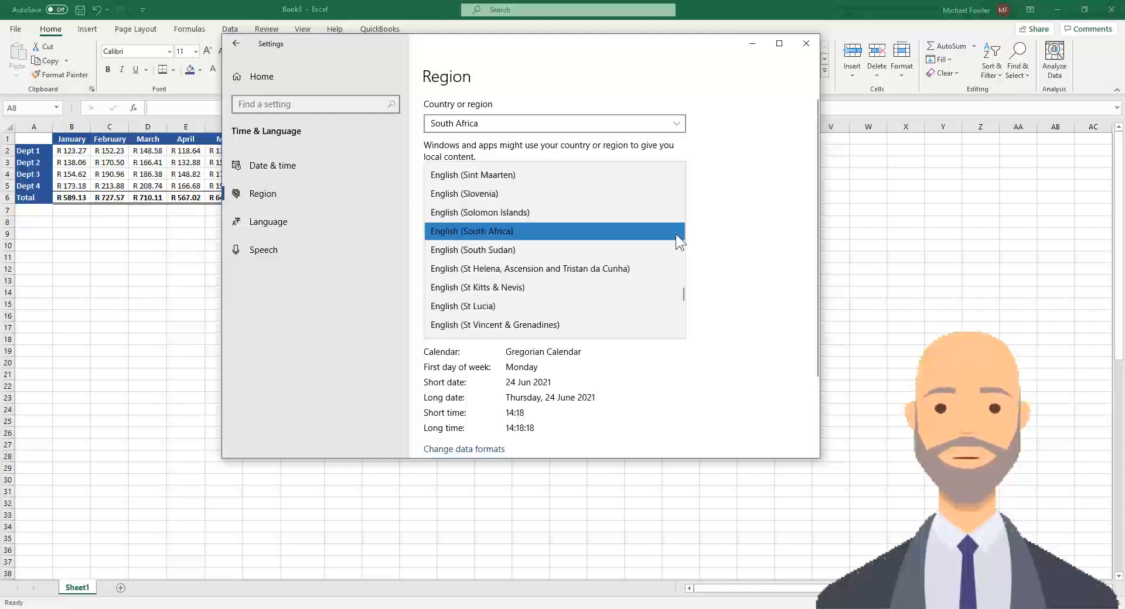
scroll(620, 279, down, 2)
scroll(610, 282, down, 5)
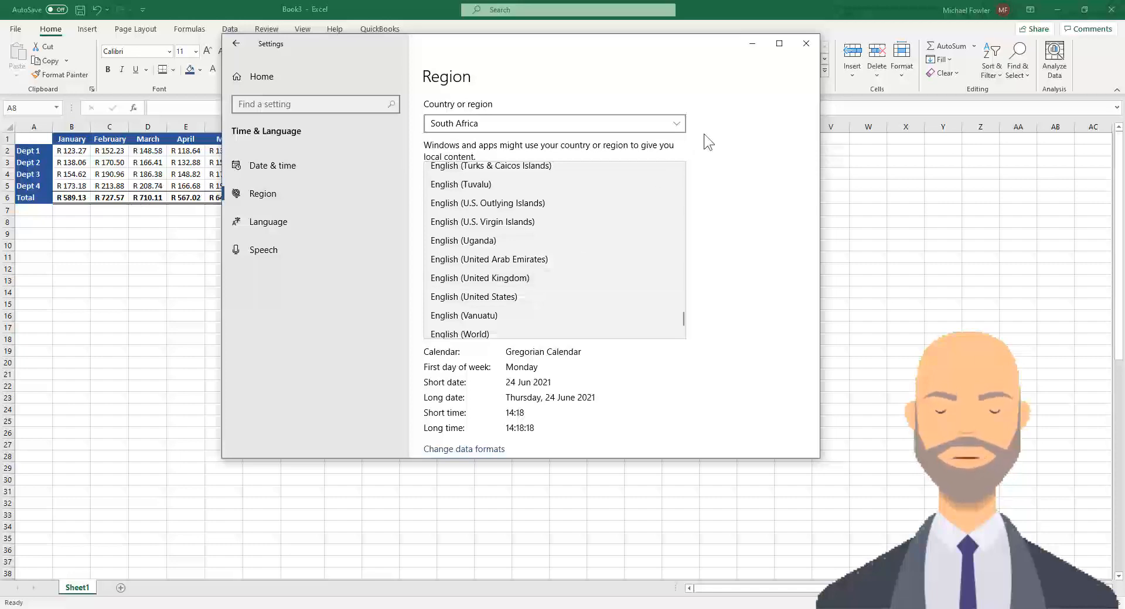
click(806, 44)
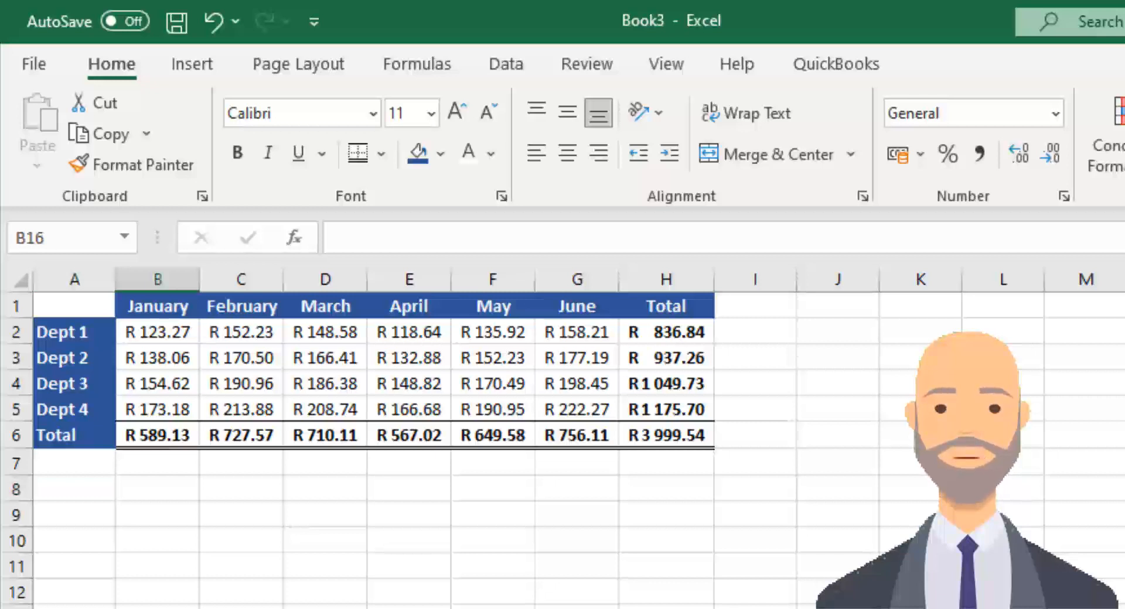
Create a default column chart on its own sheet from the department and month data in A1:G5
click(68, 306)
drag(109, 345, 553, 416)
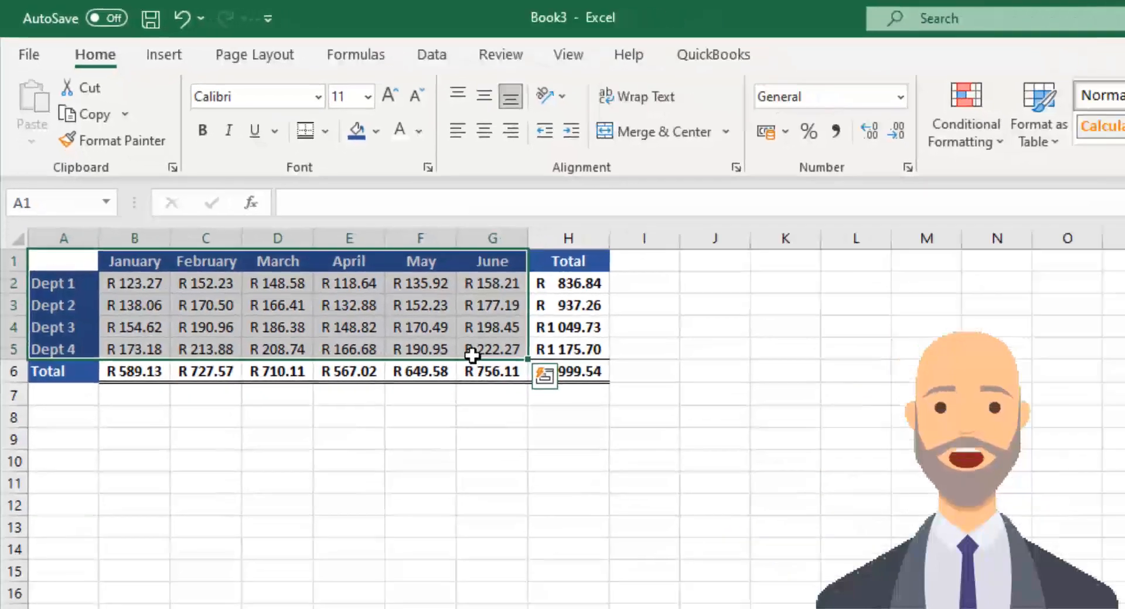
key(F11)
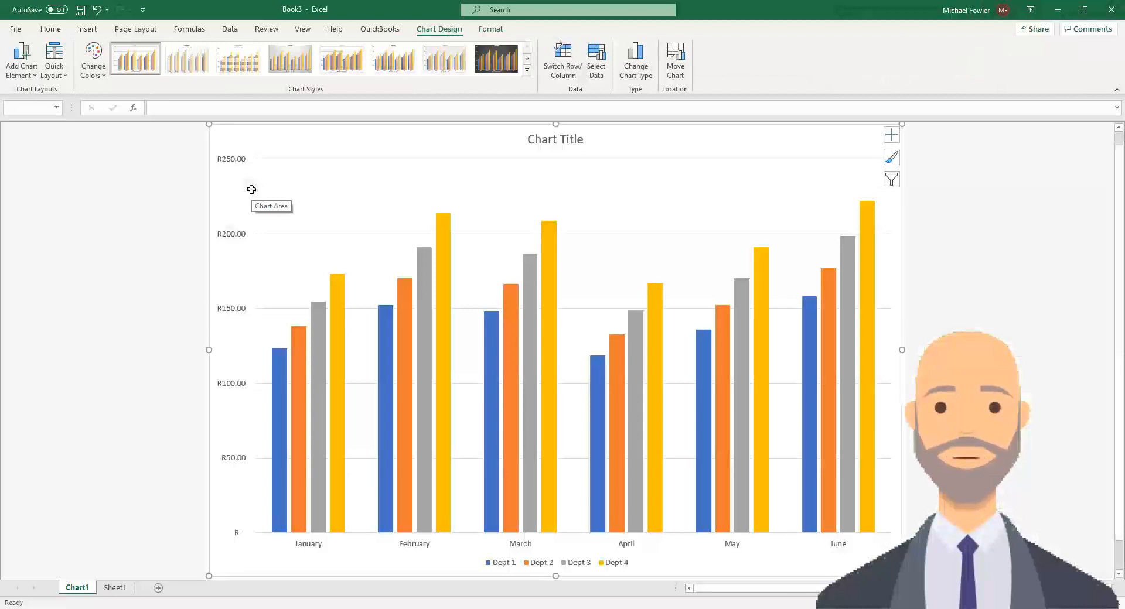
Change the chart type to Line with Markers
click(634, 62)
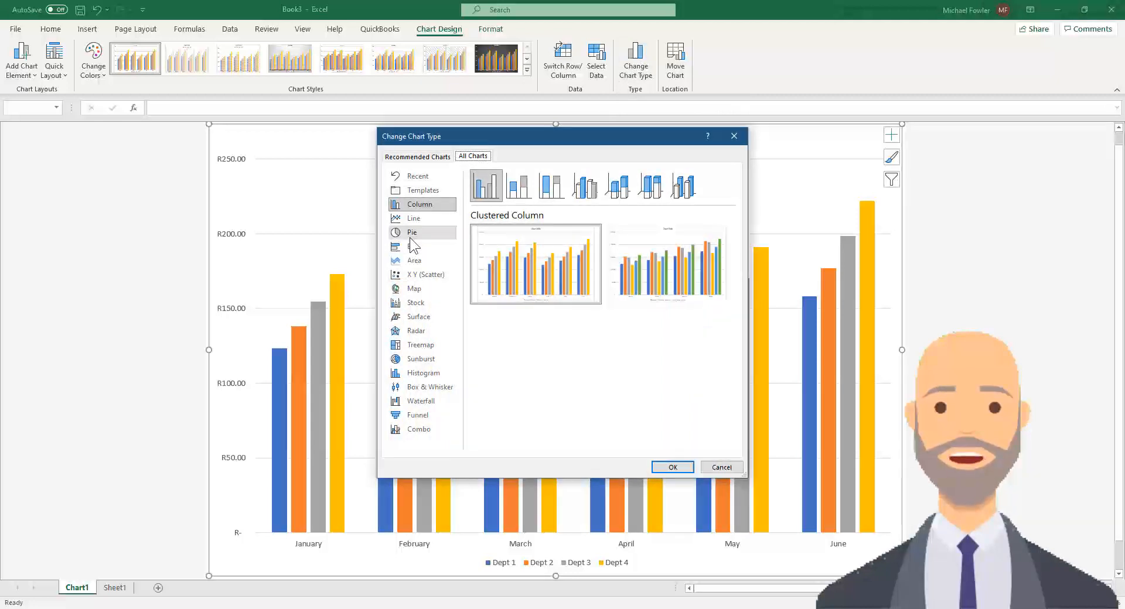
click(416, 220)
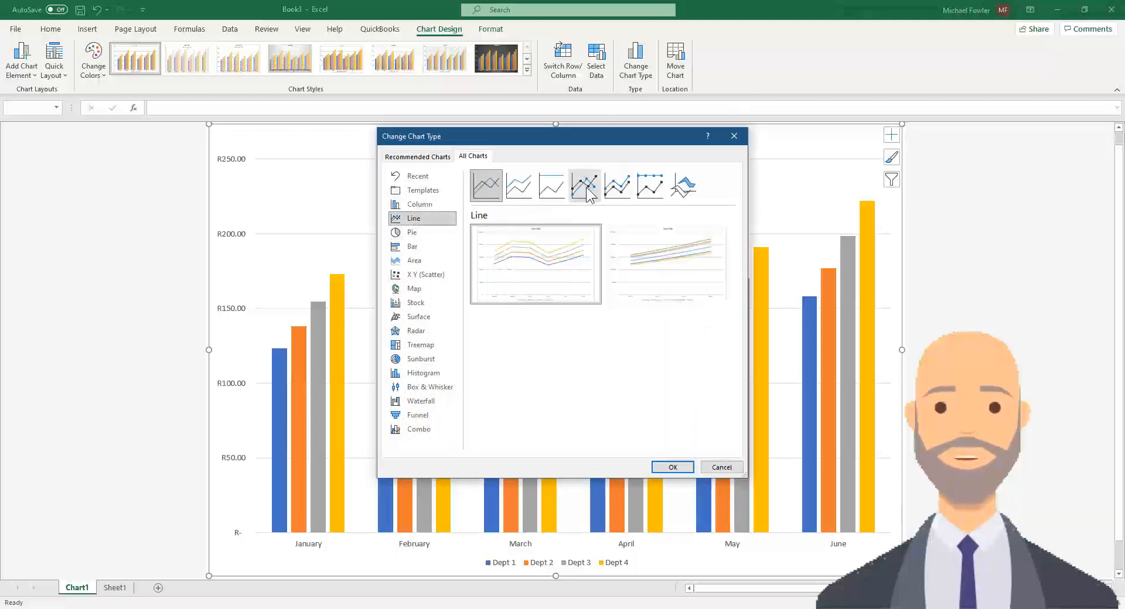
click(585, 187)
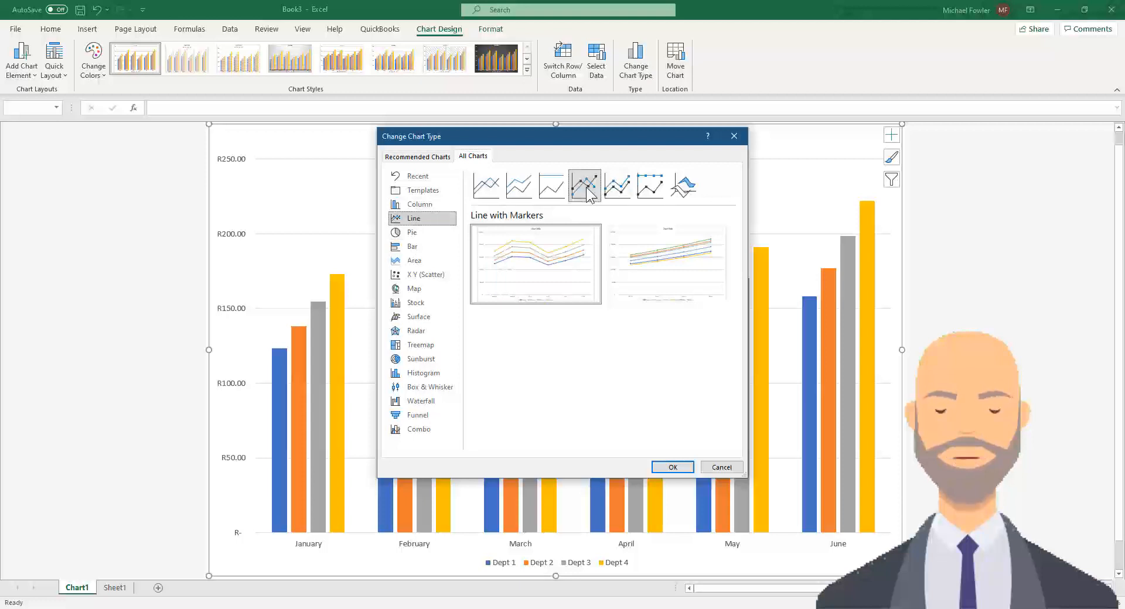
click(673, 468)
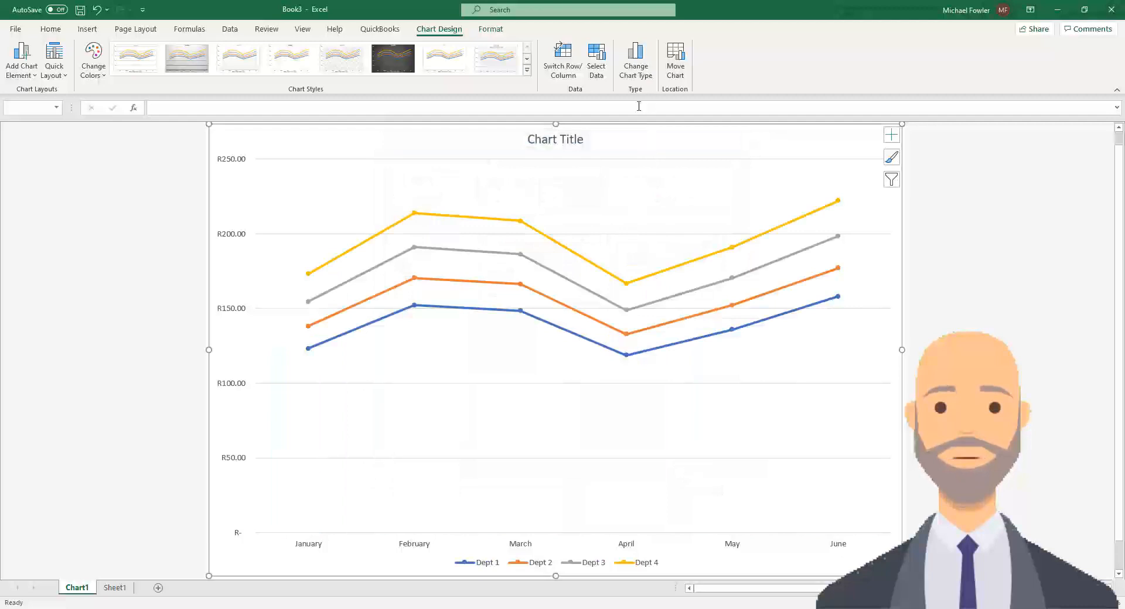
Examine the Custom number formats and the Alignment, Font, Border and Fill options in the Format Cells dialog for cell A7 on Sheet1
click(116, 588)
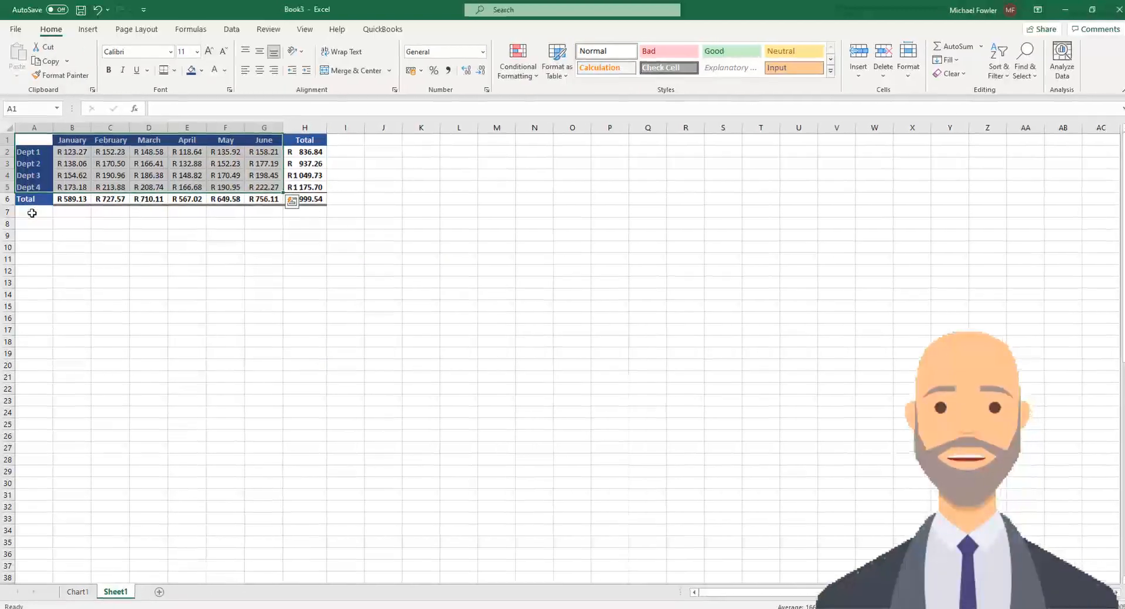
click(32, 213)
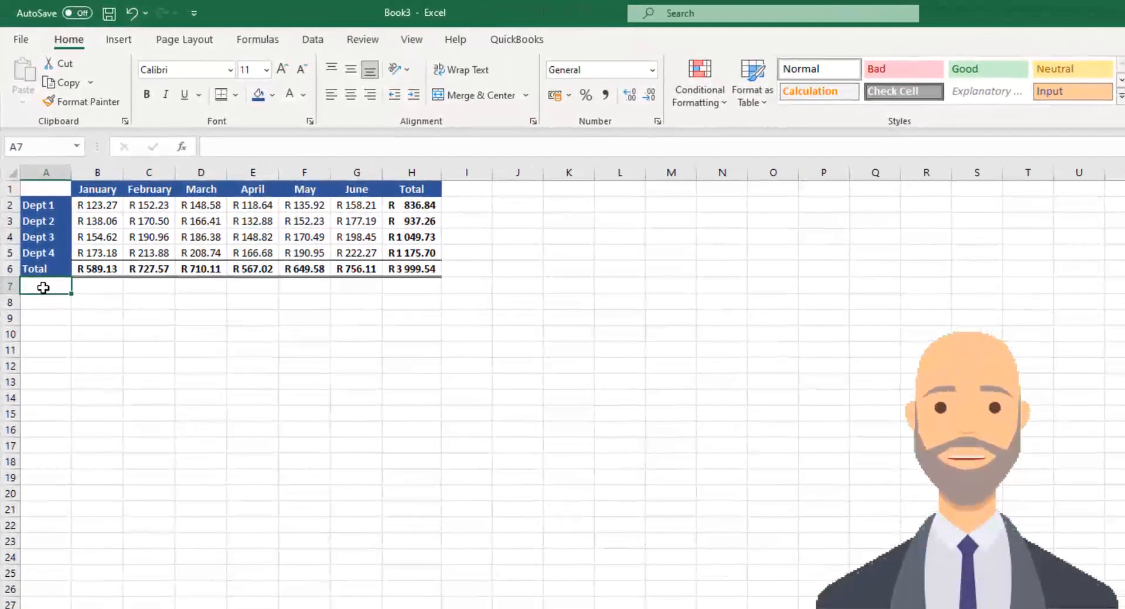
click(658, 121)
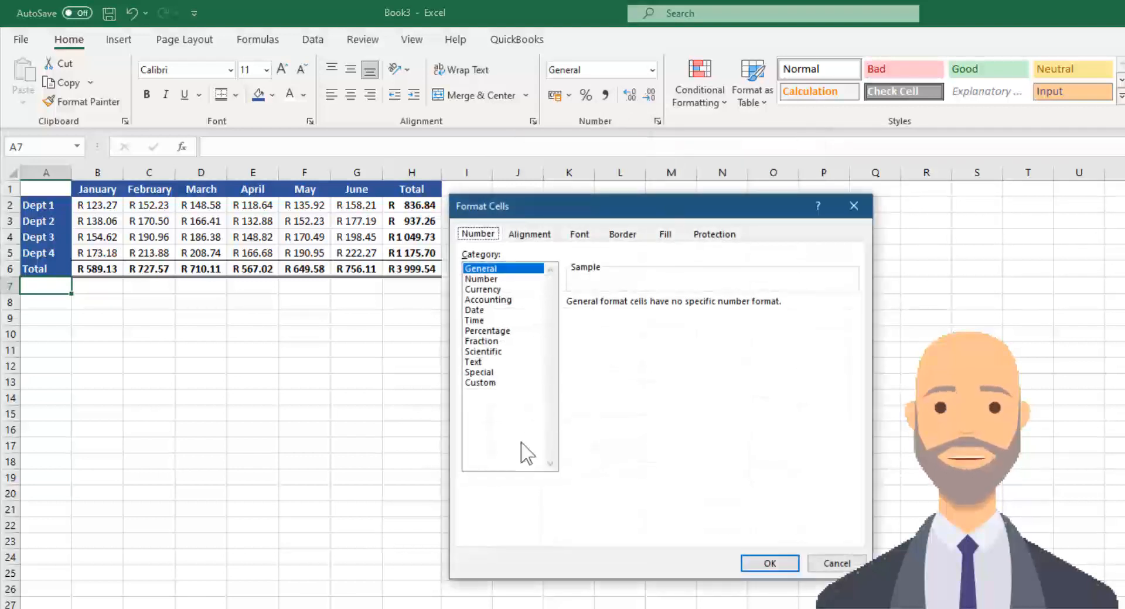
click(486, 384)
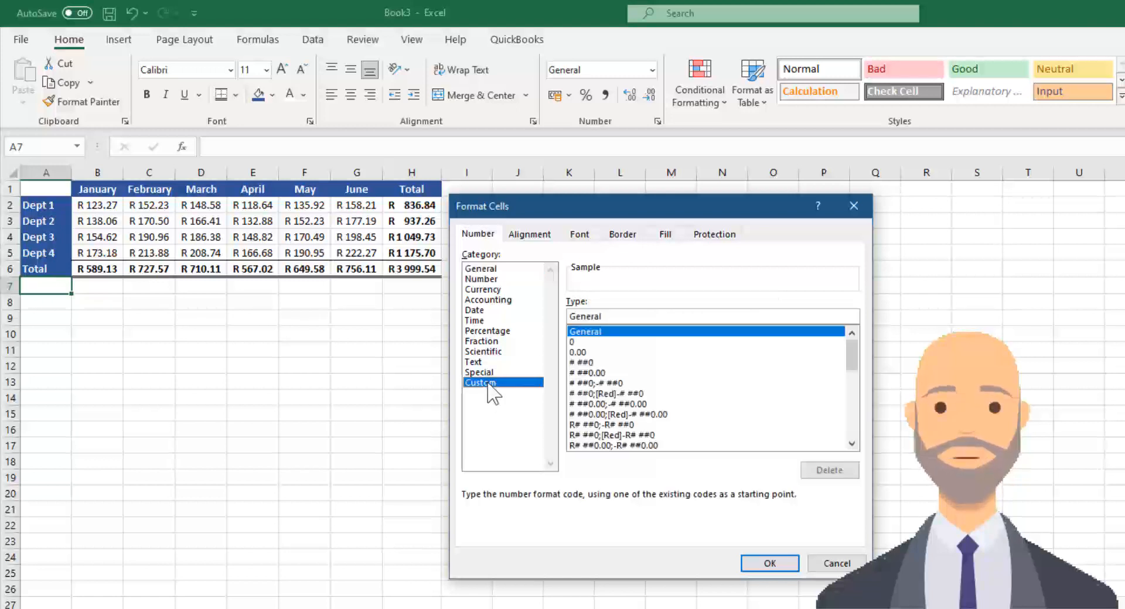
click(525, 236)
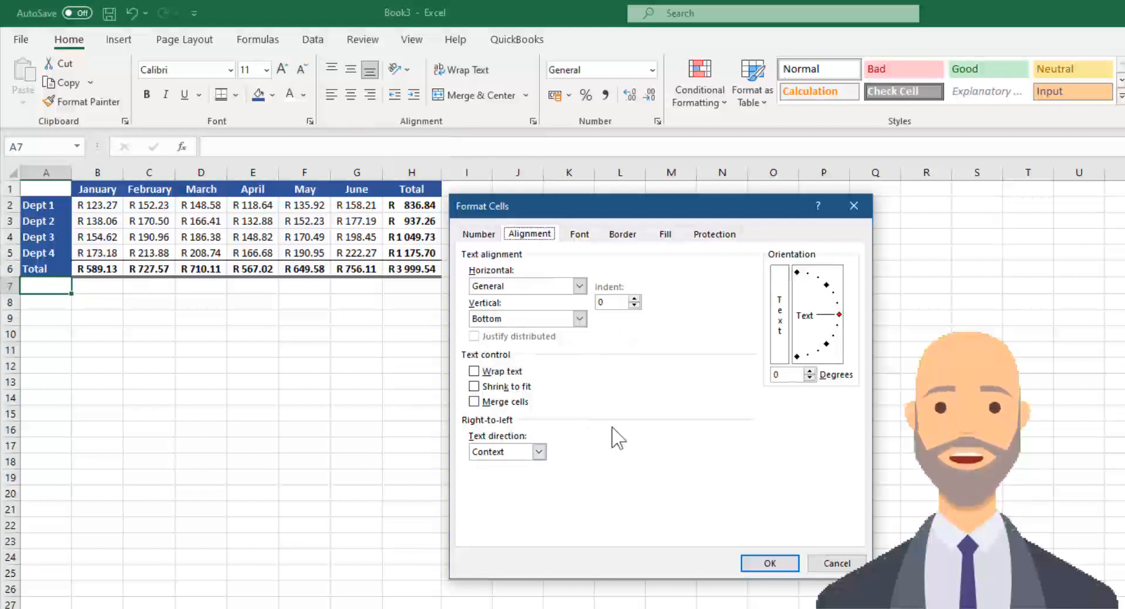
click(587, 236)
click(616, 237)
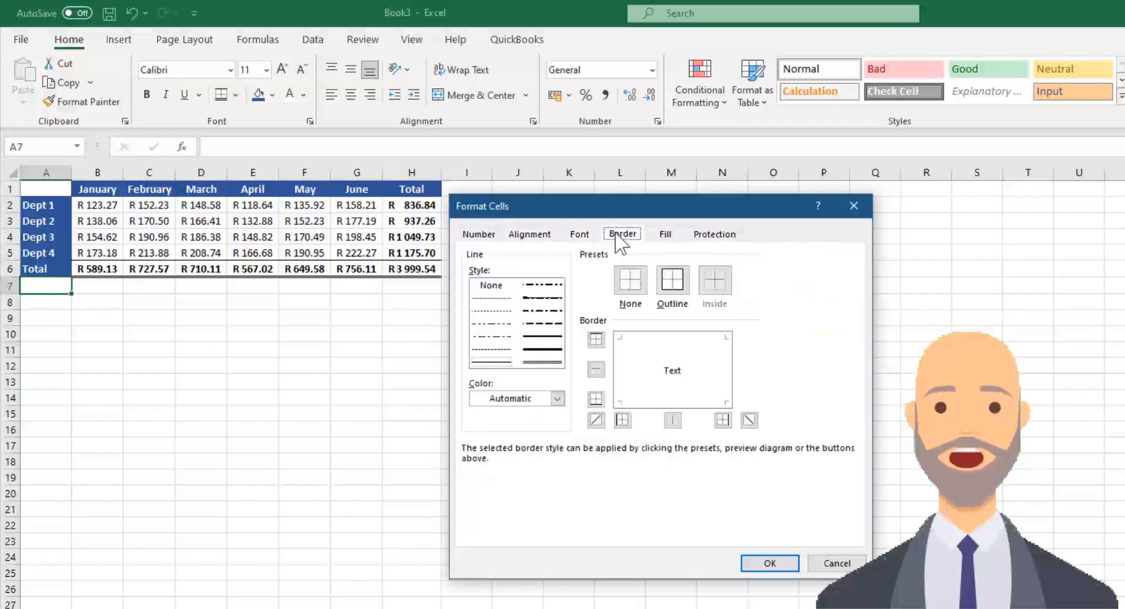
click(666, 236)
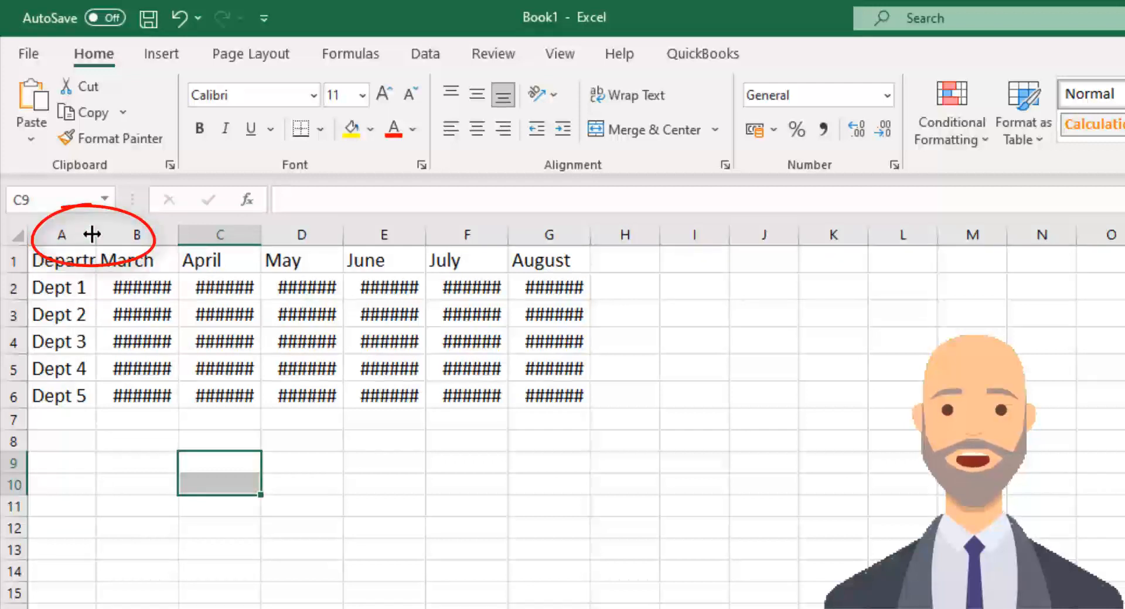
Widen column A to show the full Department heading, and autofit columns B to G to their contents
drag(92, 234, 153, 236)
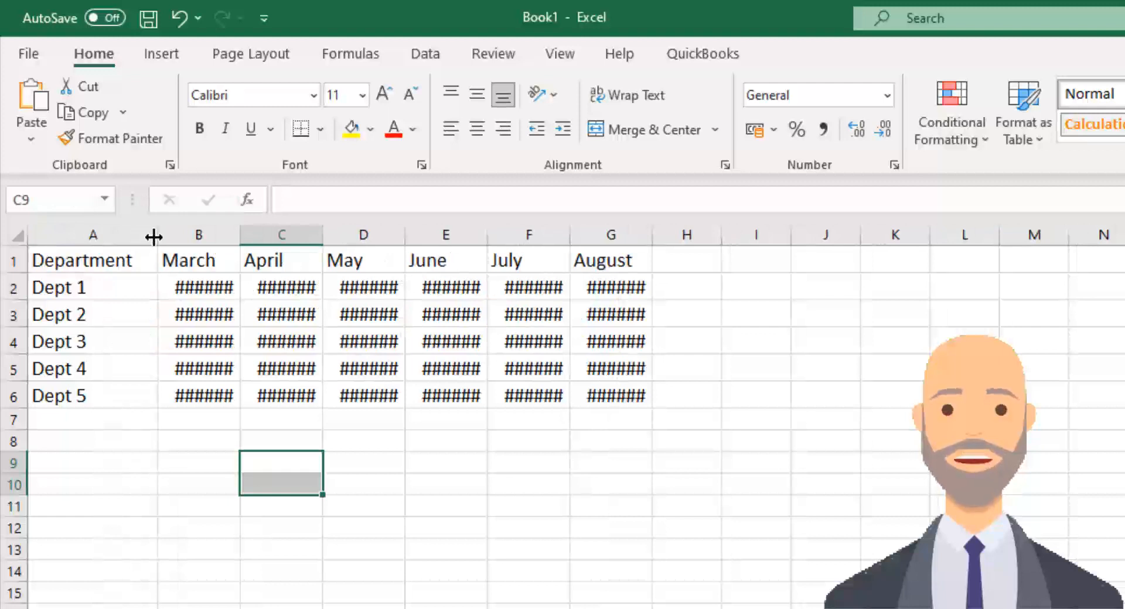
drag(178, 230, 649, 235)
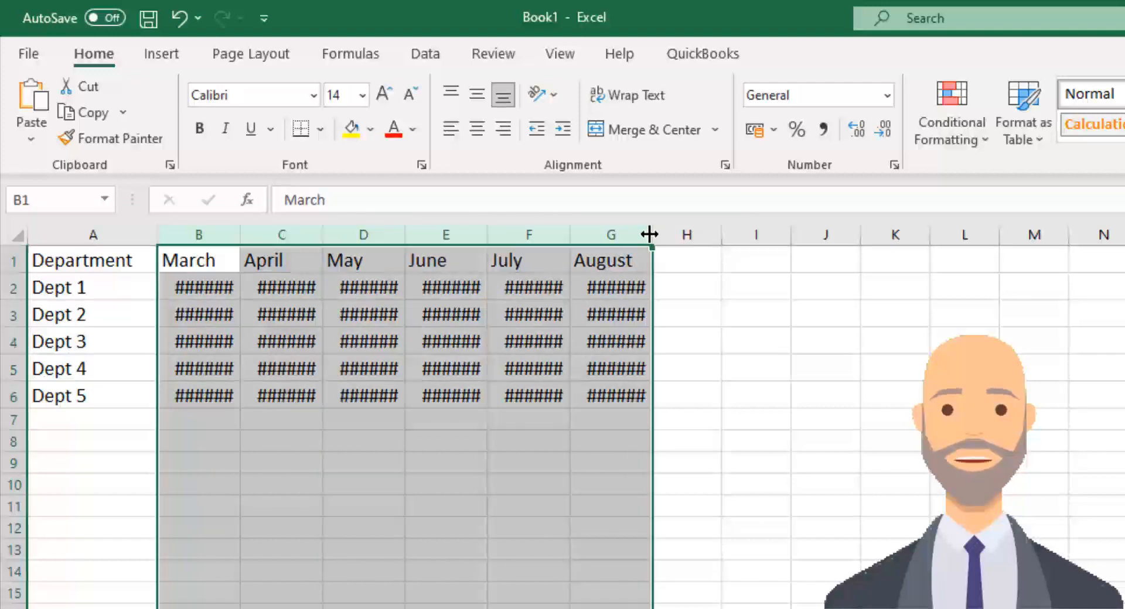
double_click(649, 234)
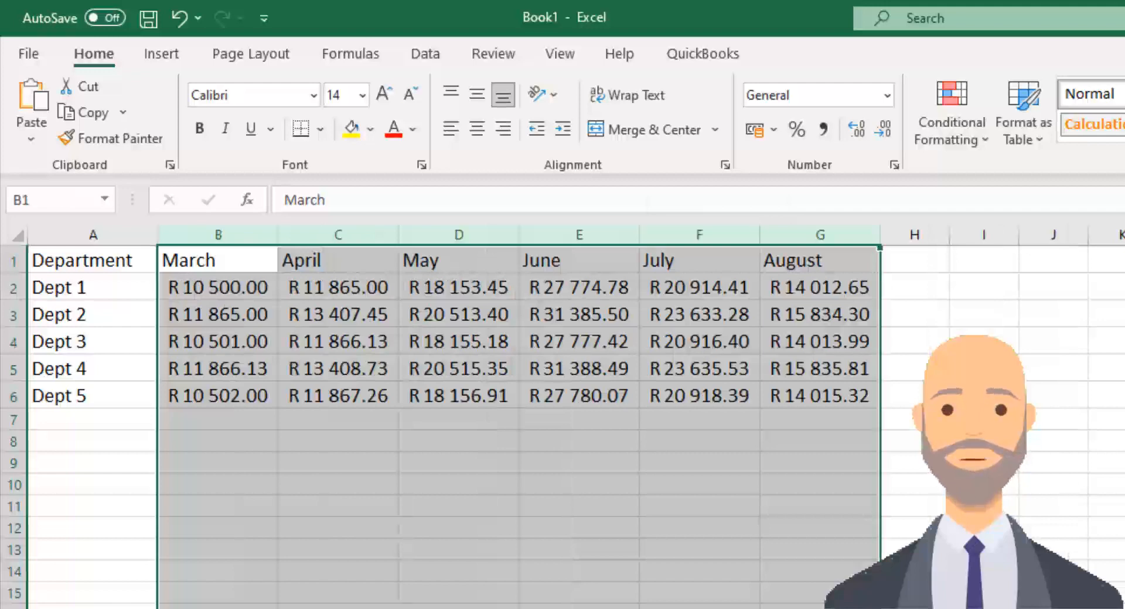
click(57, 529)
Set the width of columns A to G to 25, and autofit the same columns to their contents
drag(108, 234, 786, 235)
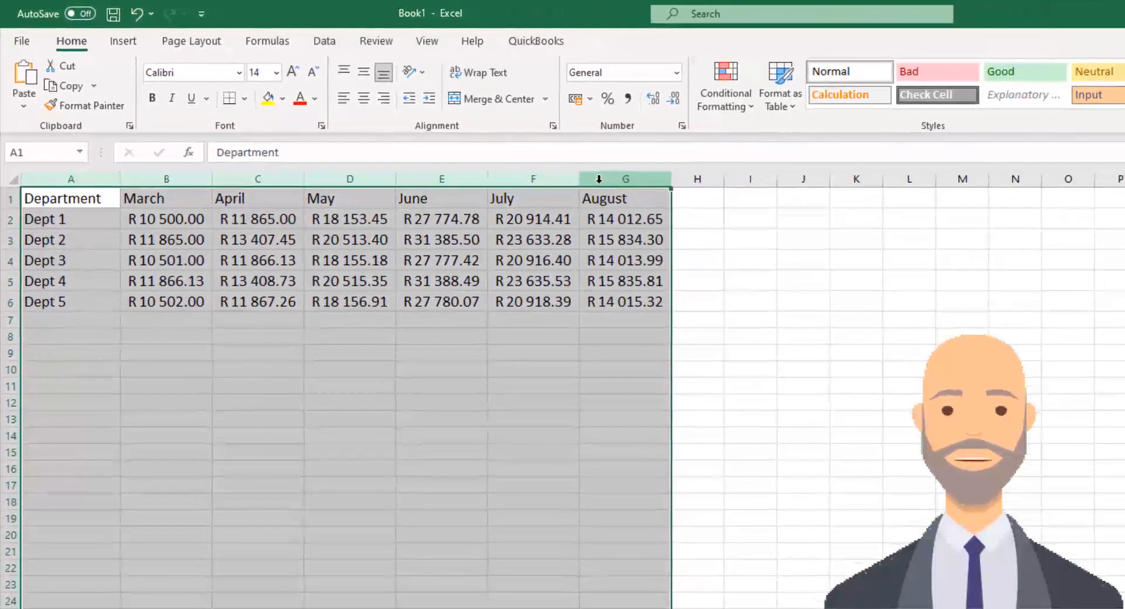
right_click(598, 178)
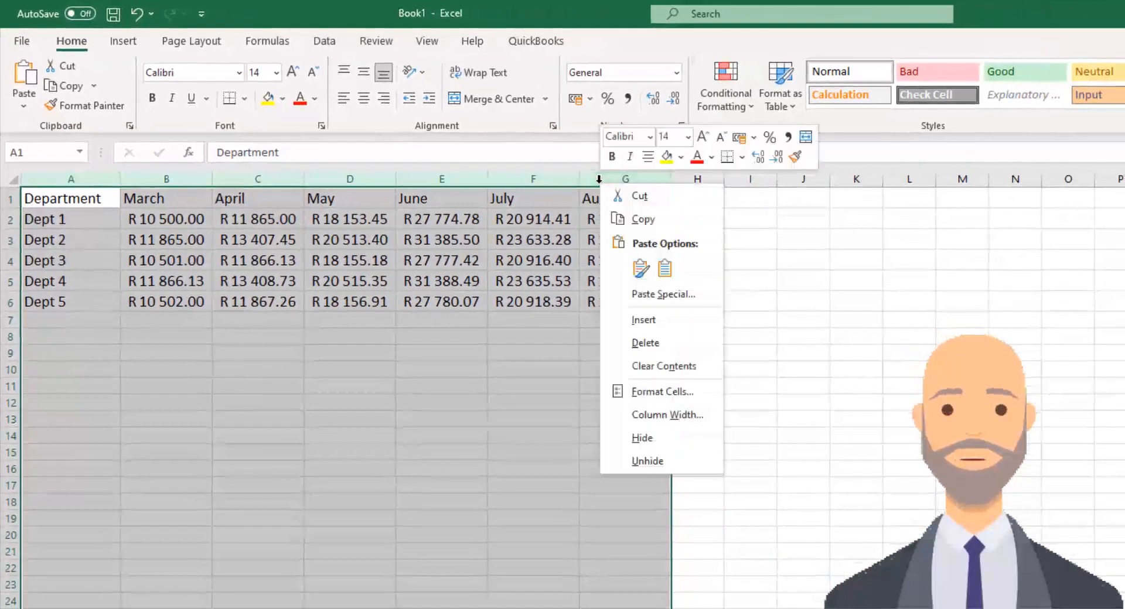
click(649, 415)
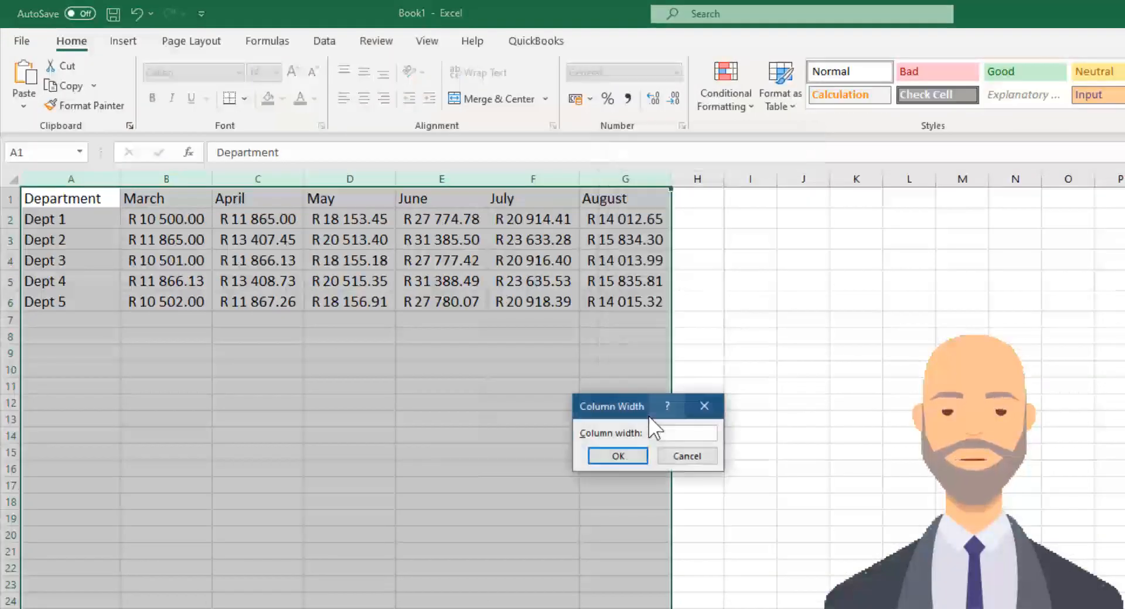
text(25)
key(Return)
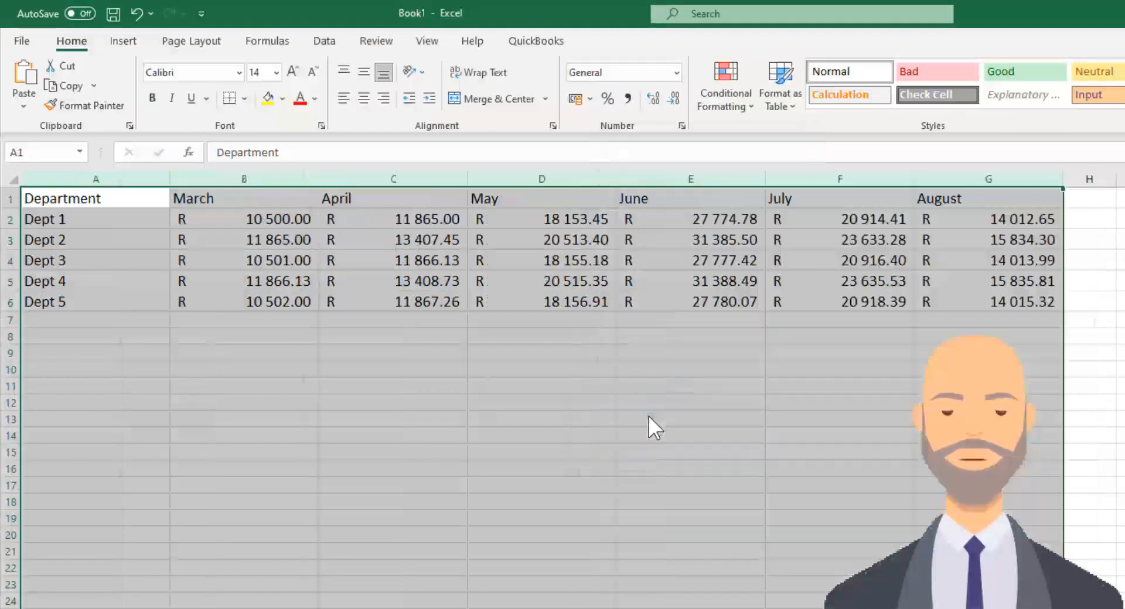
double_click(916, 177)
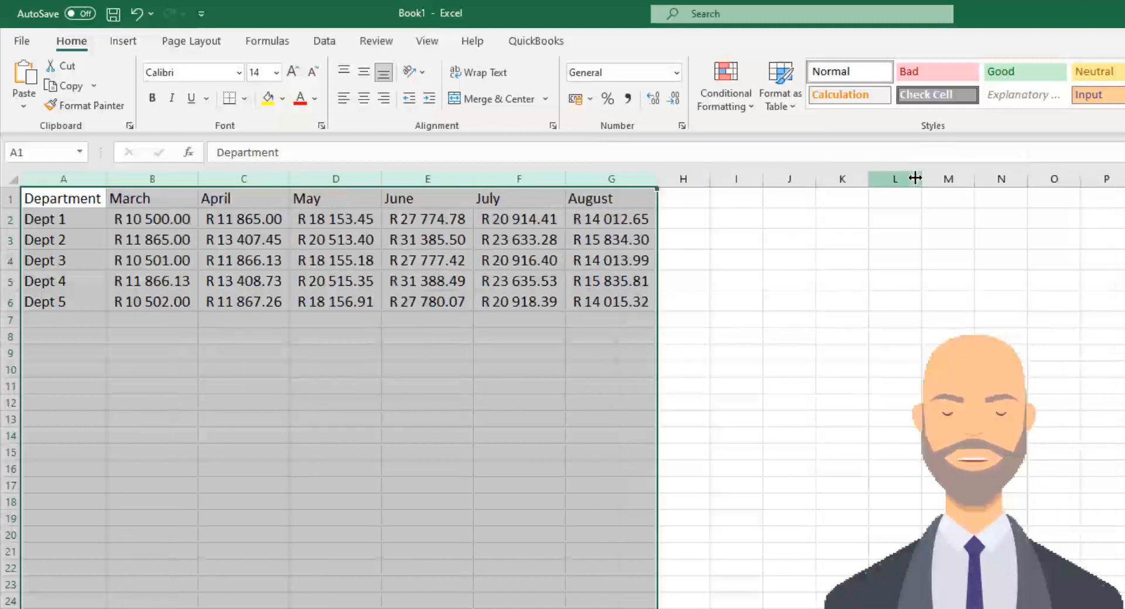
click(757, 367)
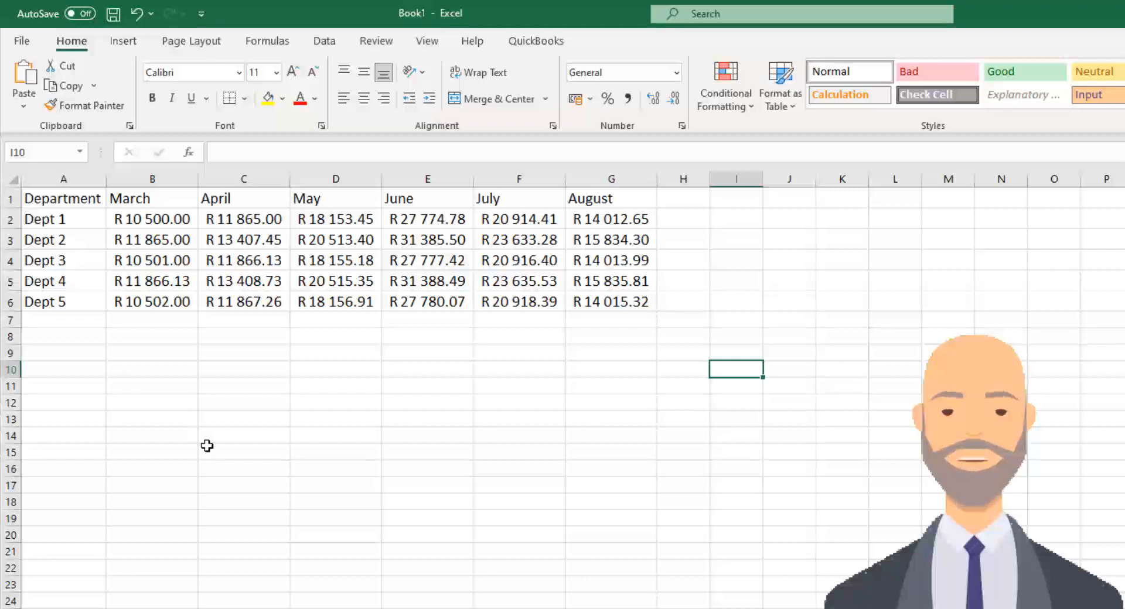
Examine the context menus of row 5, the Sheet1 tab and the Font group without choosing any command
click(8, 281)
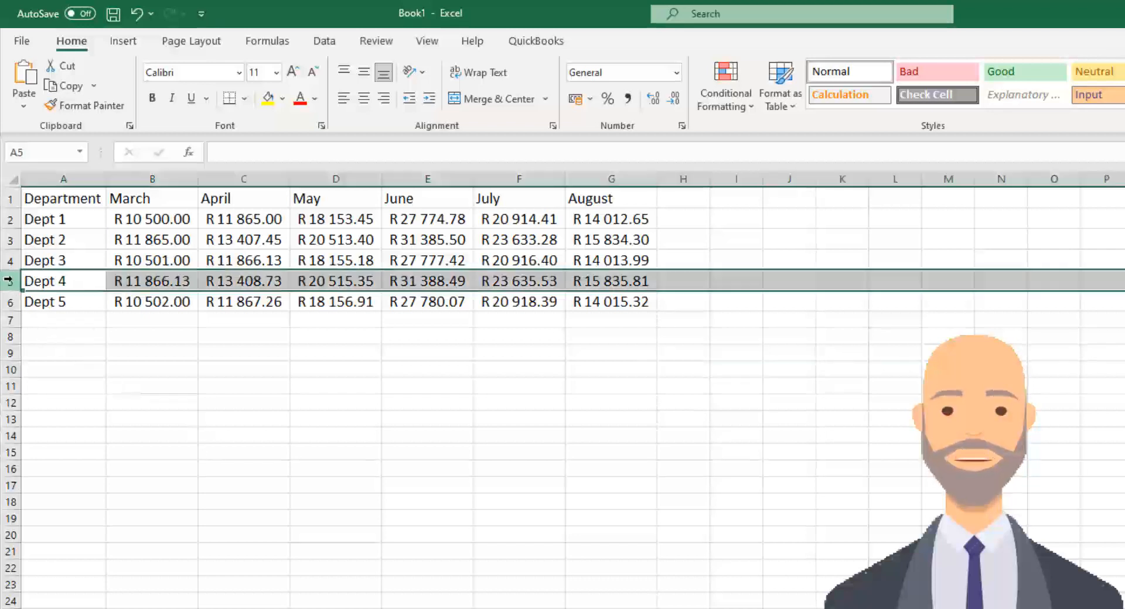
right_click(8, 281)
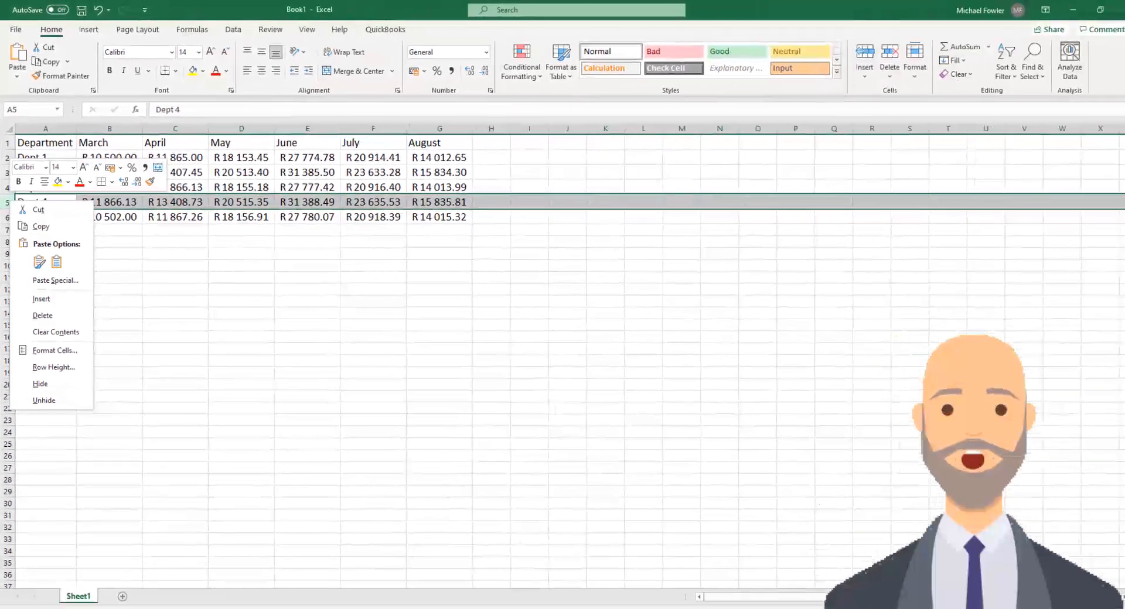
click(80, 597)
right_click(79, 597)
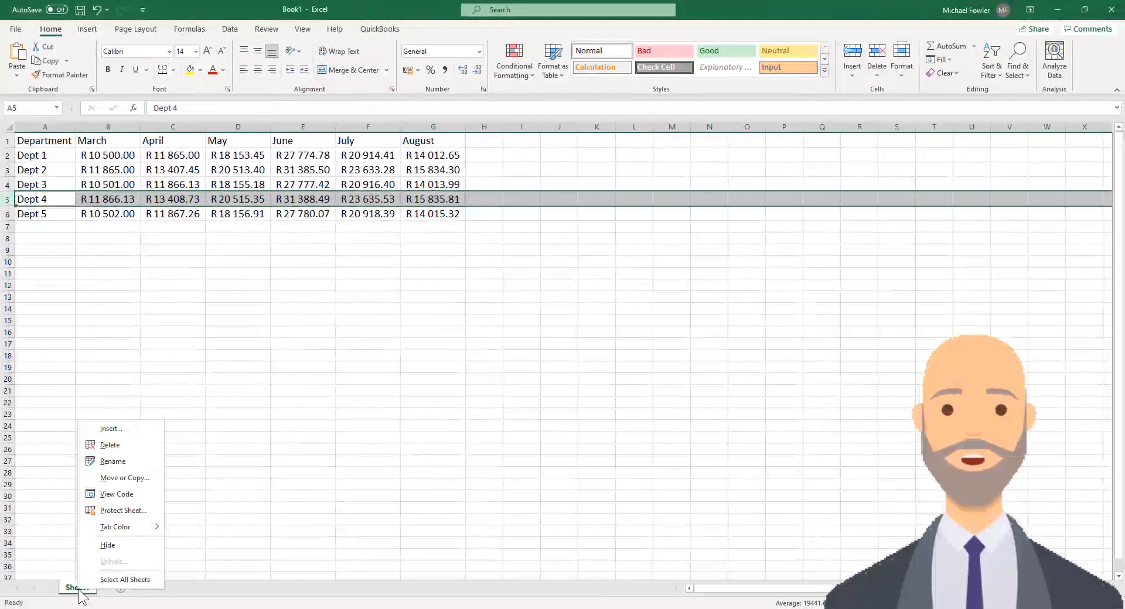
click(164, 89)
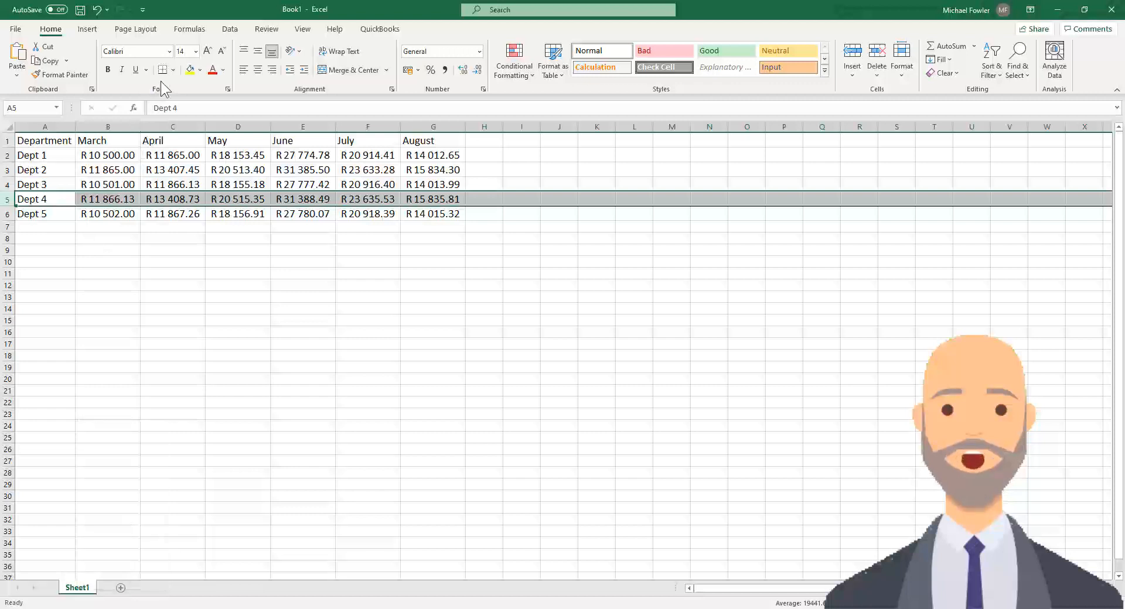
right_click(163, 89)
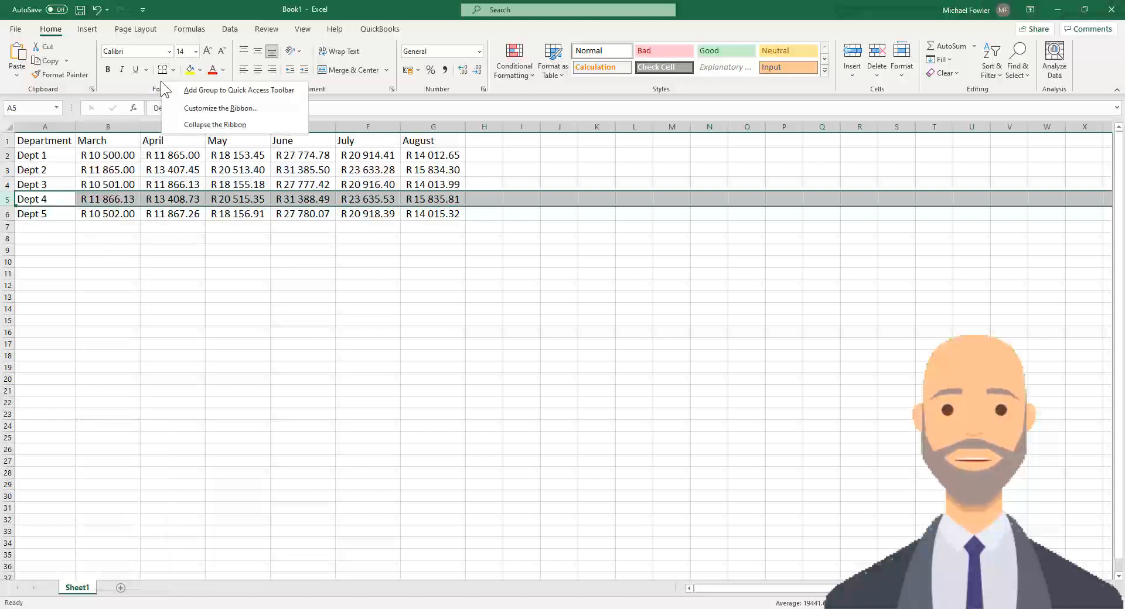
click(156, 269)
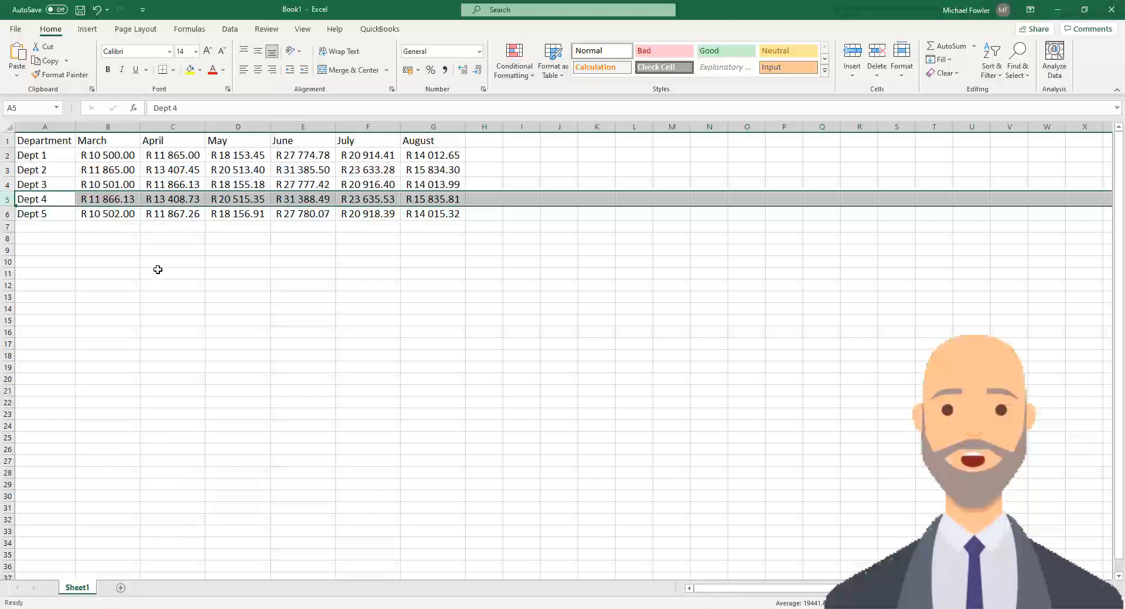
Try a taller height for header row 1 and undo the change
click(72, 252)
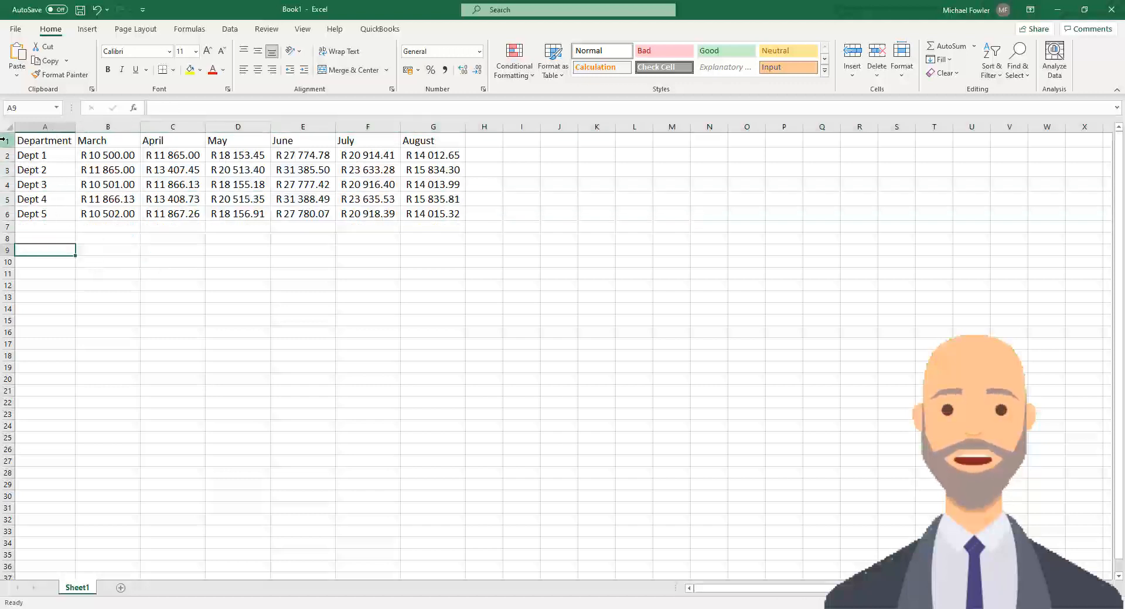
drag(10, 148, 11, 160)
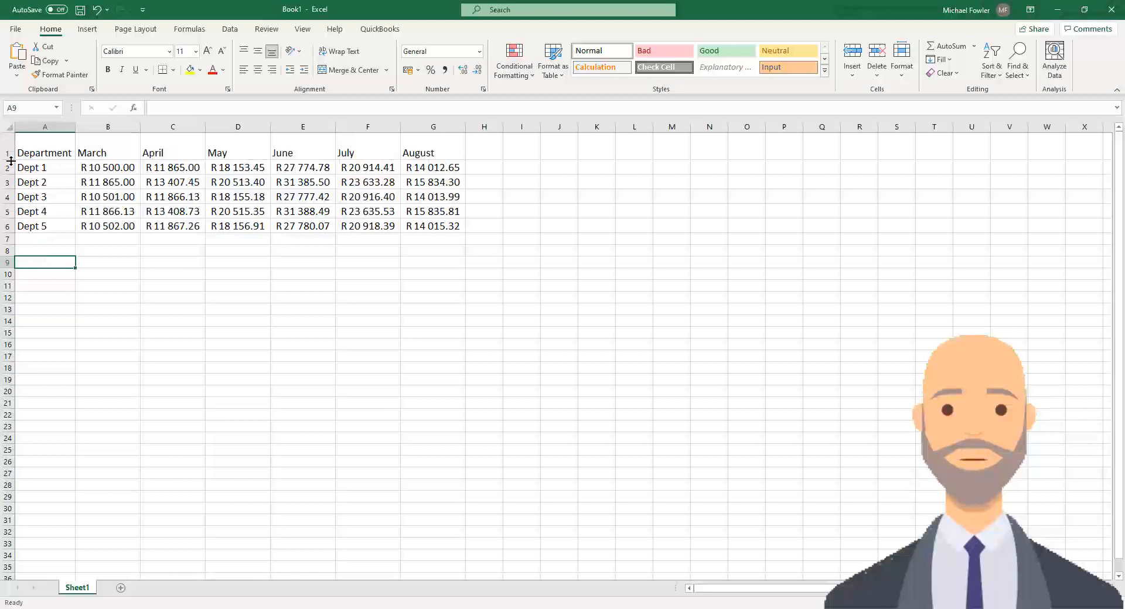
click(97, 12)
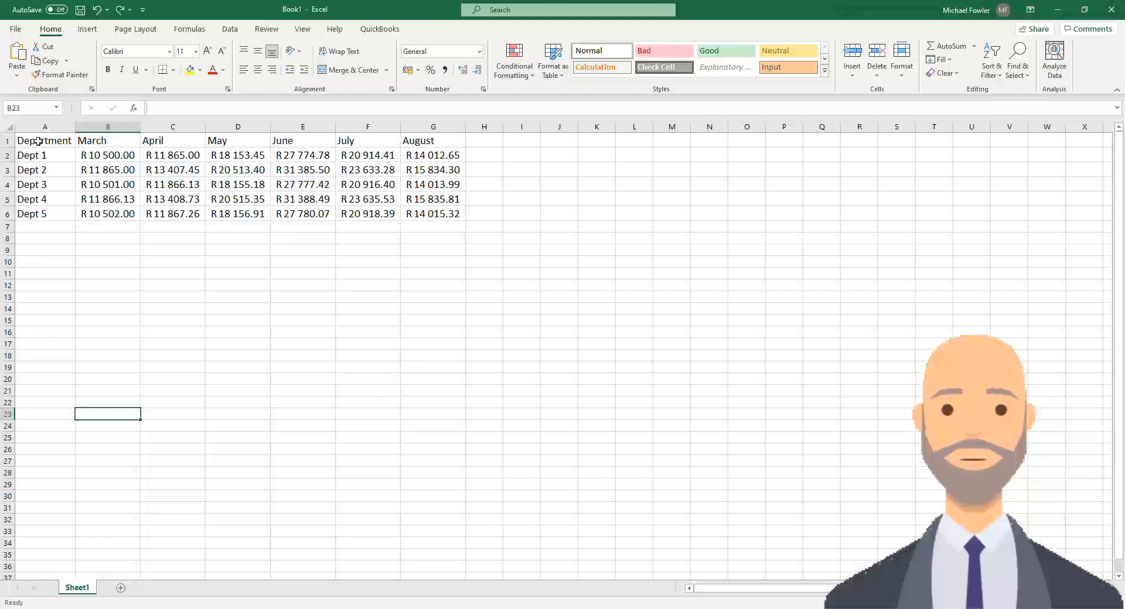
Set the font size of the department data in A1:G6 to 16
drag(36, 140, 445, 216)
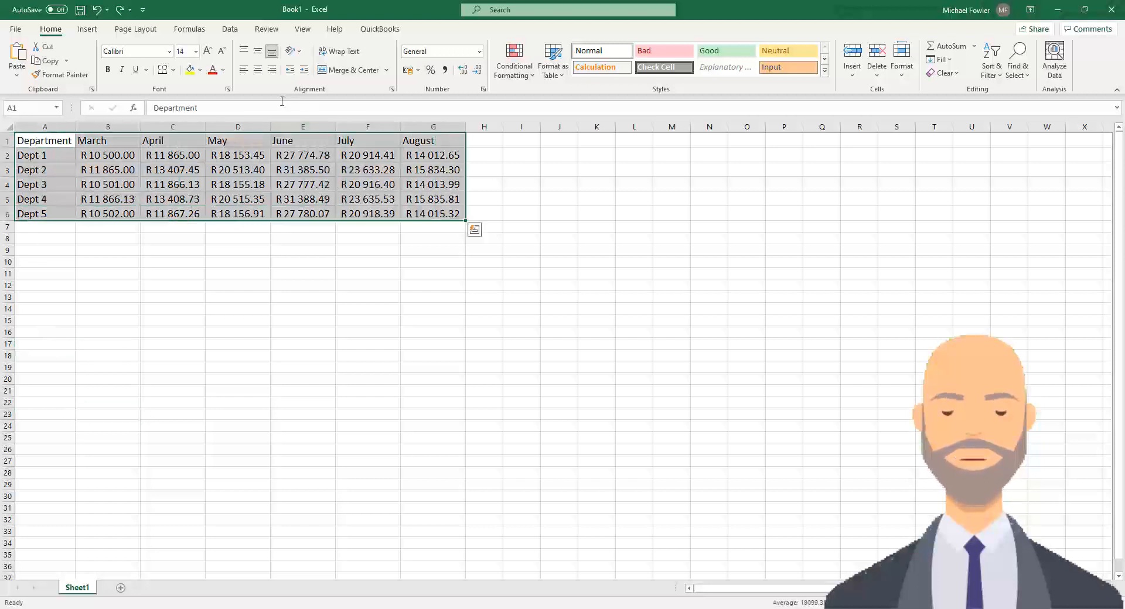
click(195, 51)
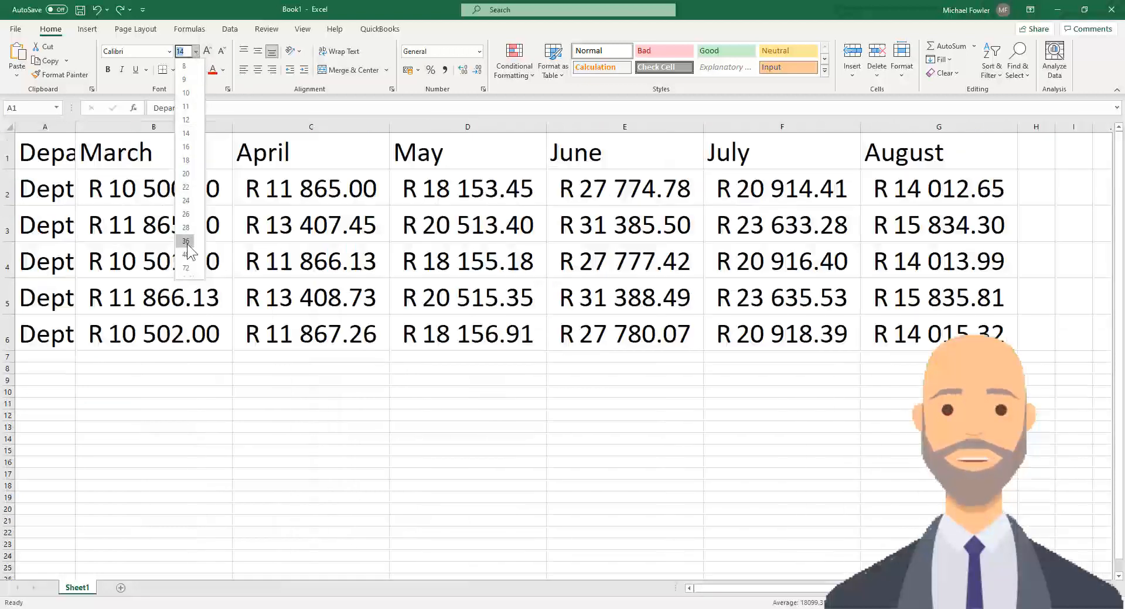
click(186, 147)
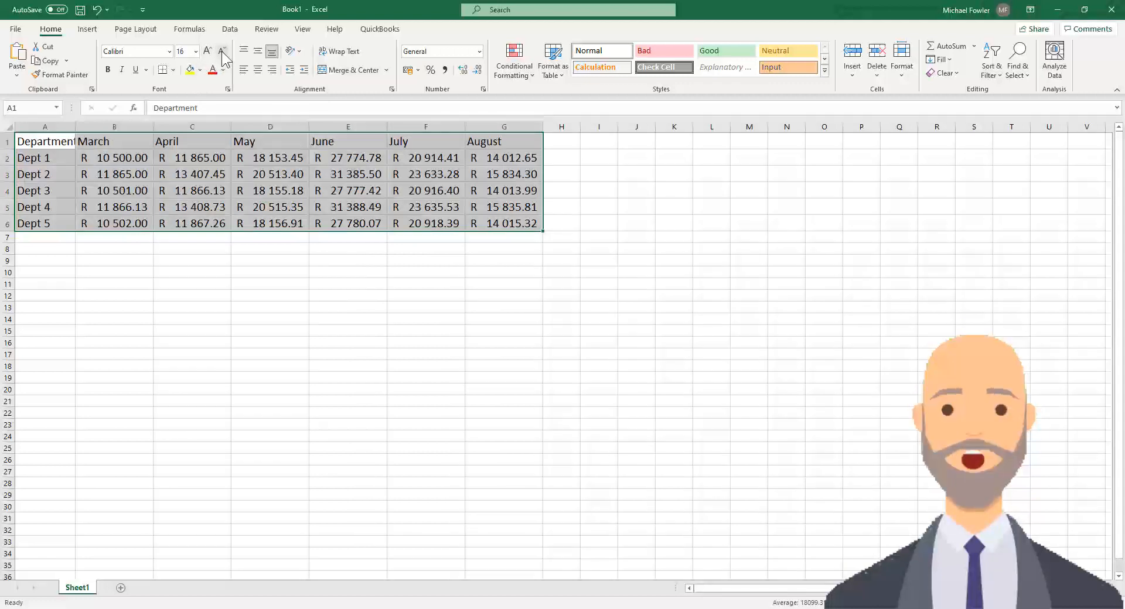
Try the Arial font on A1:G6 and undo the font change
click(169, 52)
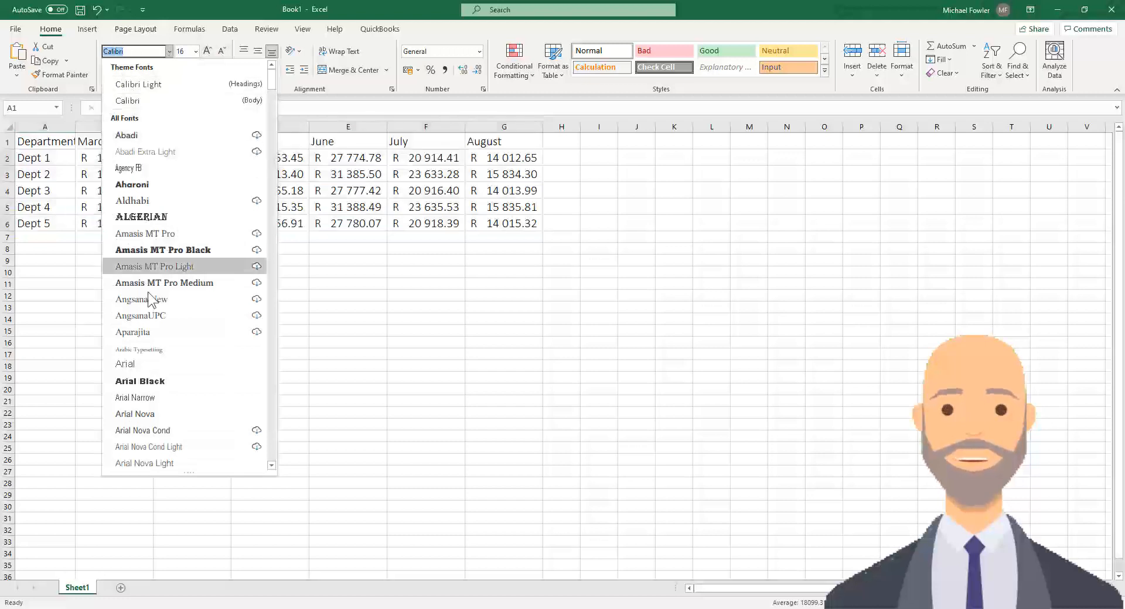
click(157, 367)
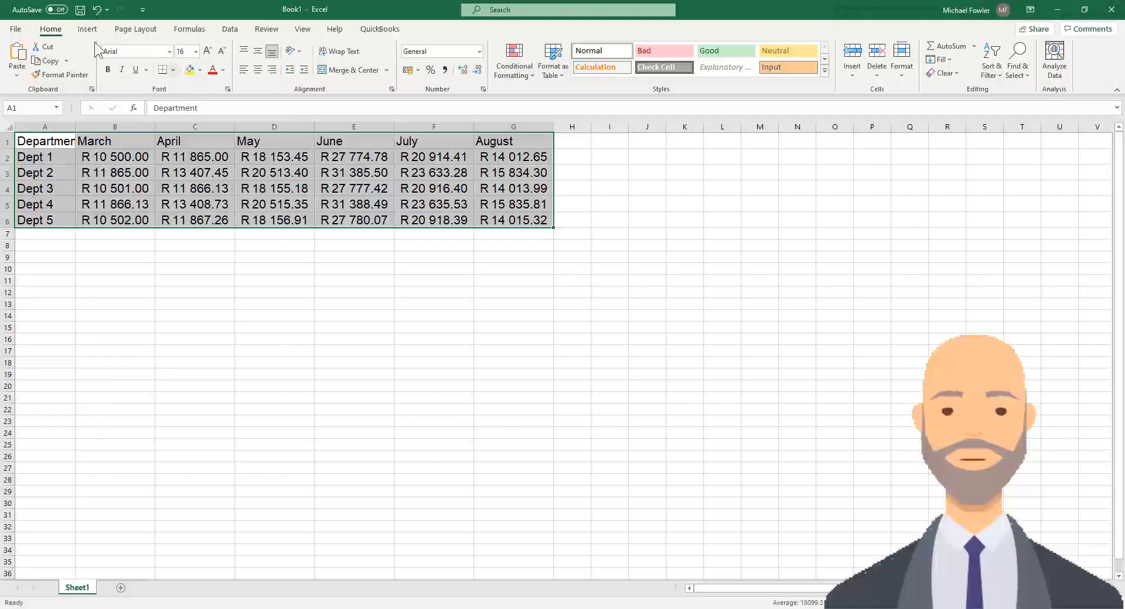
click(96, 10)
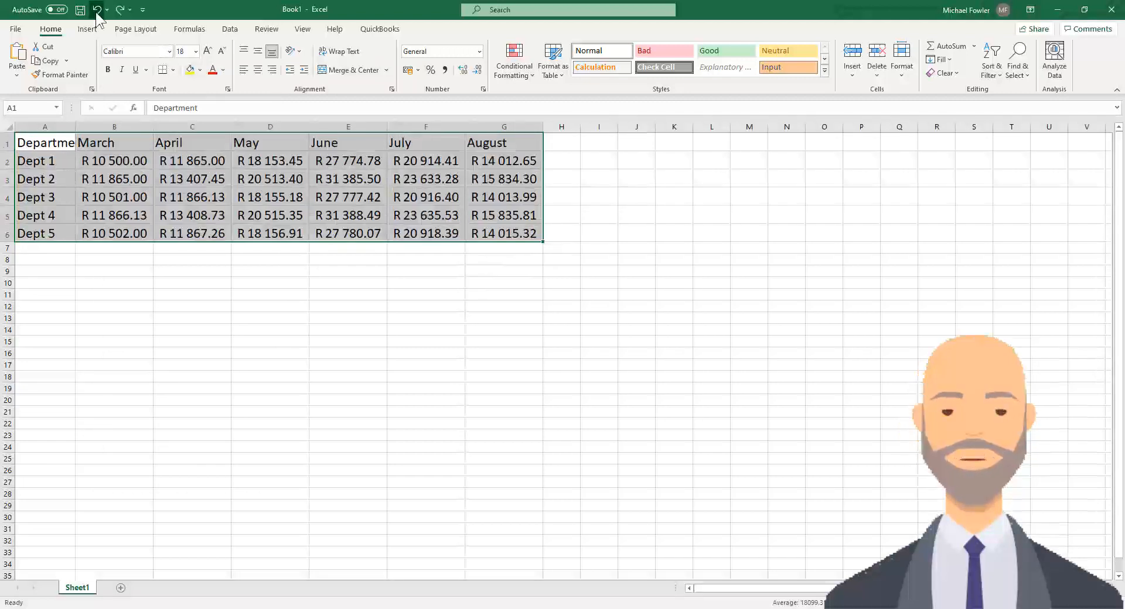
click(96, 10)
Autofit column A to its contents
click(84, 270)
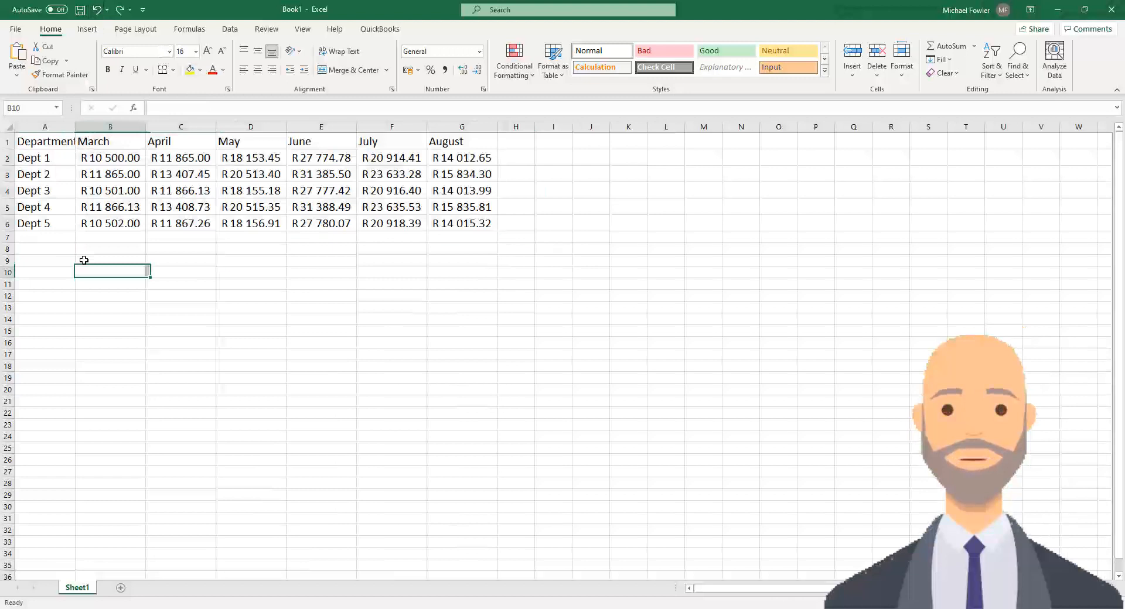
double_click(75, 127)
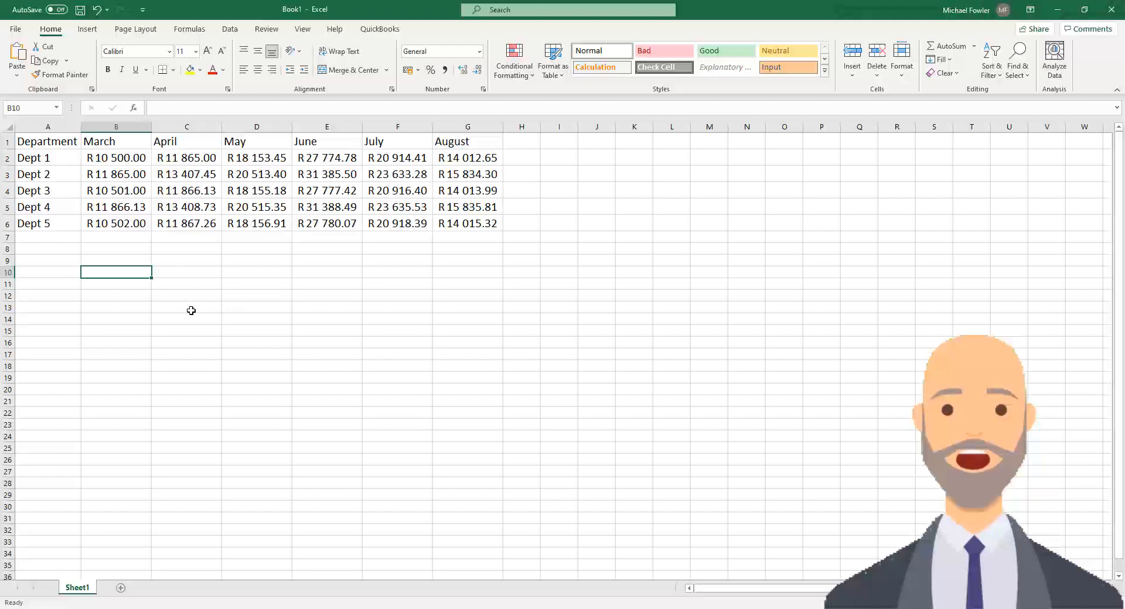
Format A1:G6 as a table with headers using the Blue, Table Style Medium 2 style
drag(44, 141, 468, 224)
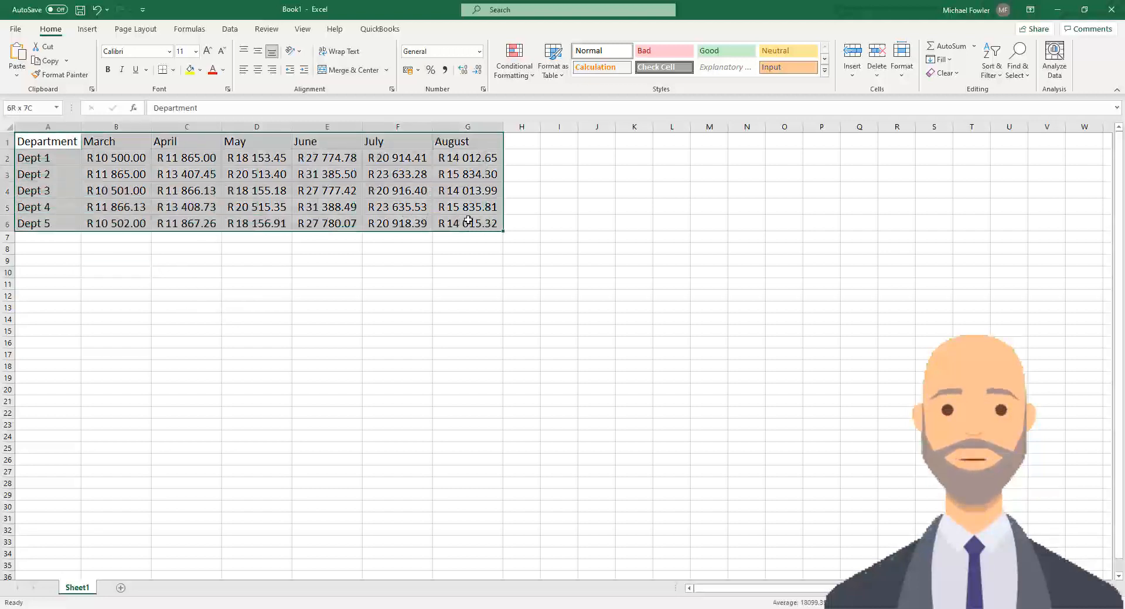
click(557, 59)
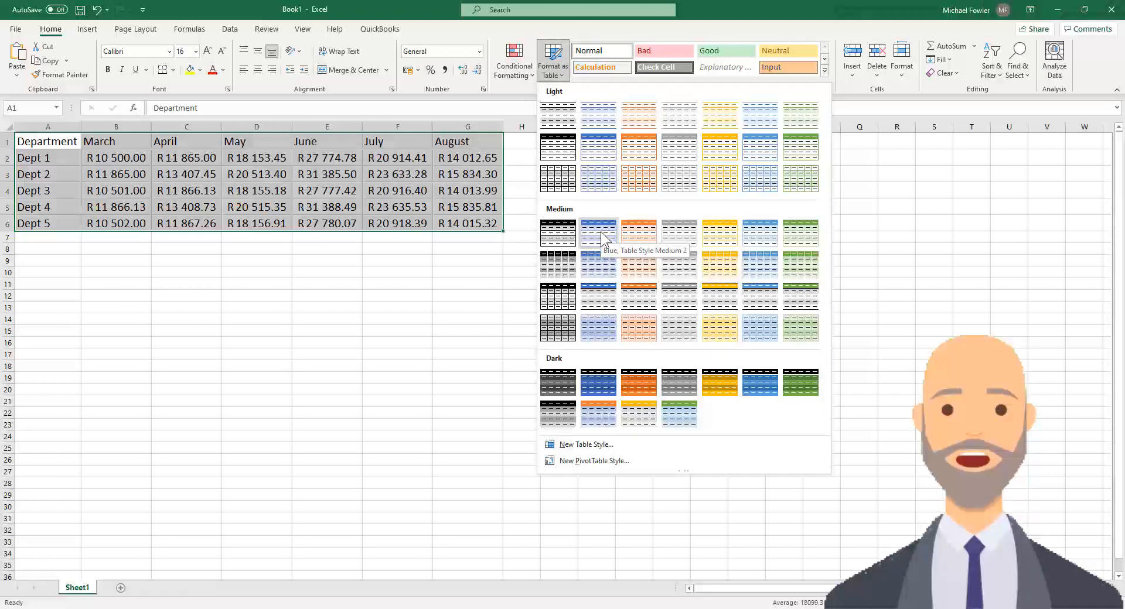
click(602, 238)
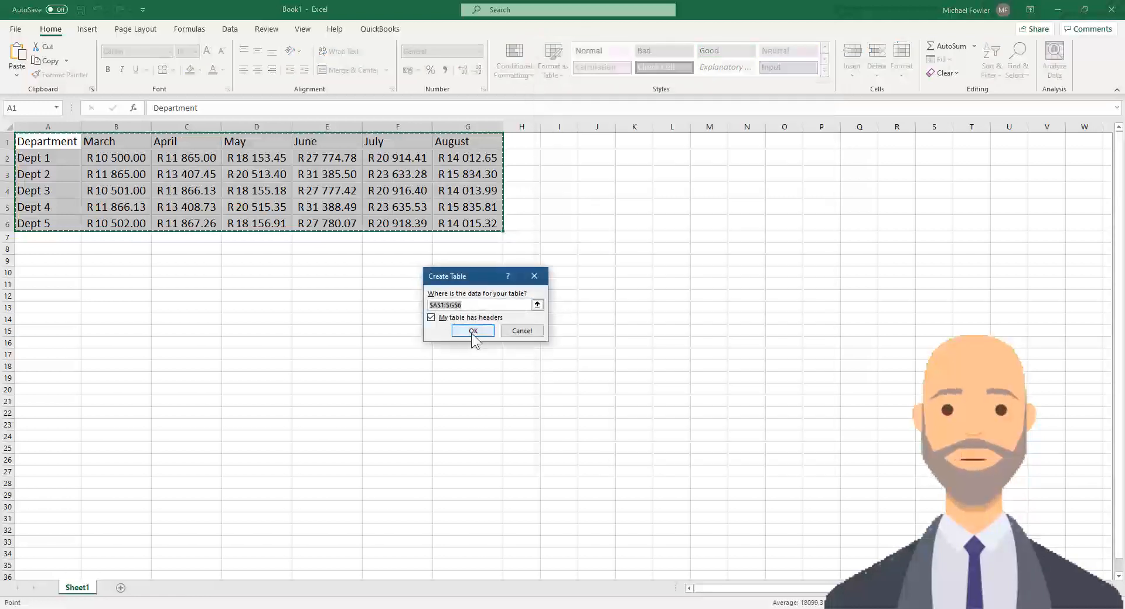
click(472, 331)
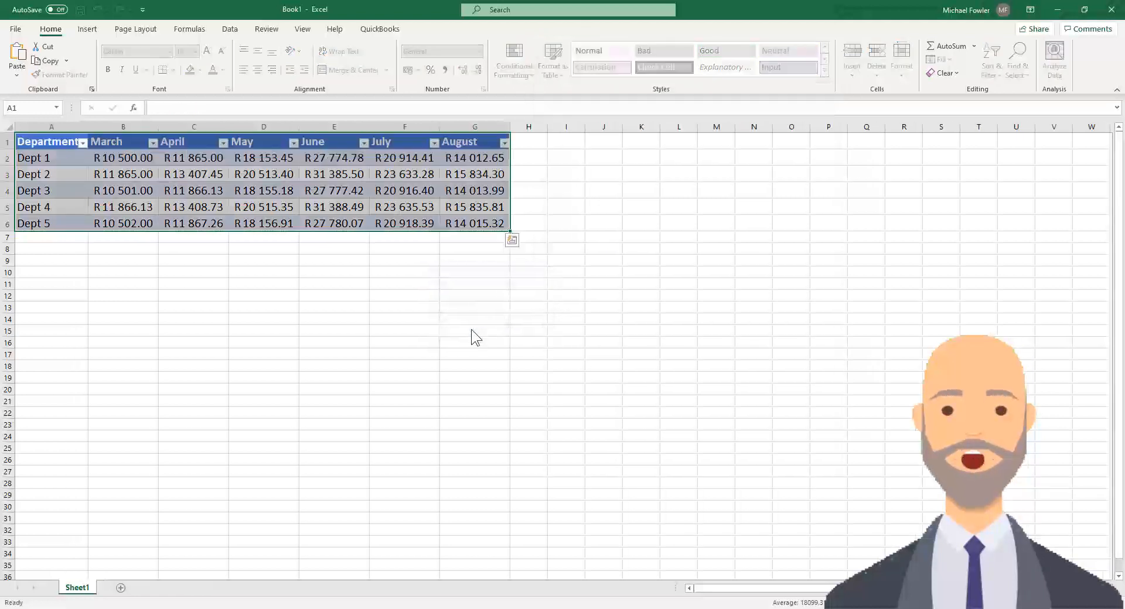
click(475, 366)
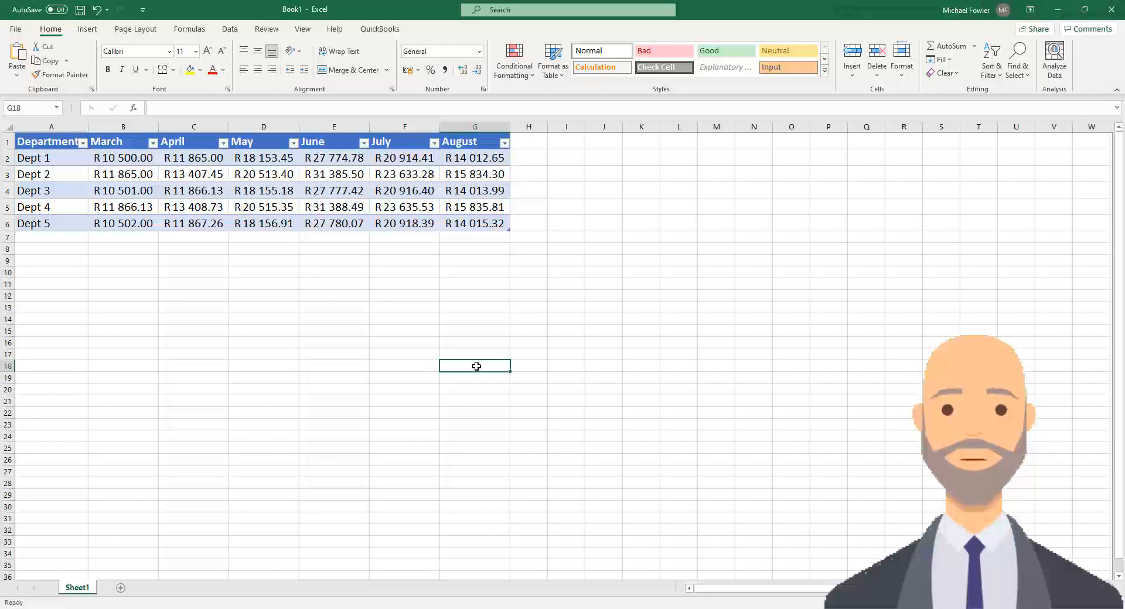